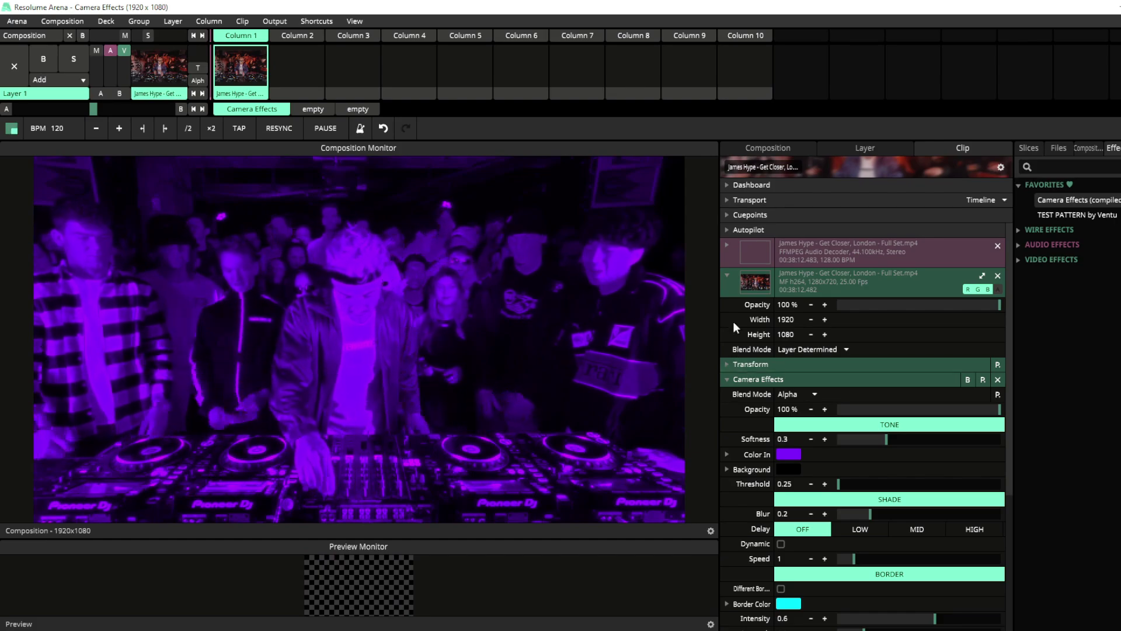
# - Set the Color In of the clip's Camera Effects to red from the color palette
pyautogui.scroll(-2, 730, 298)
pyautogui.scroll(-3, 735, 368)
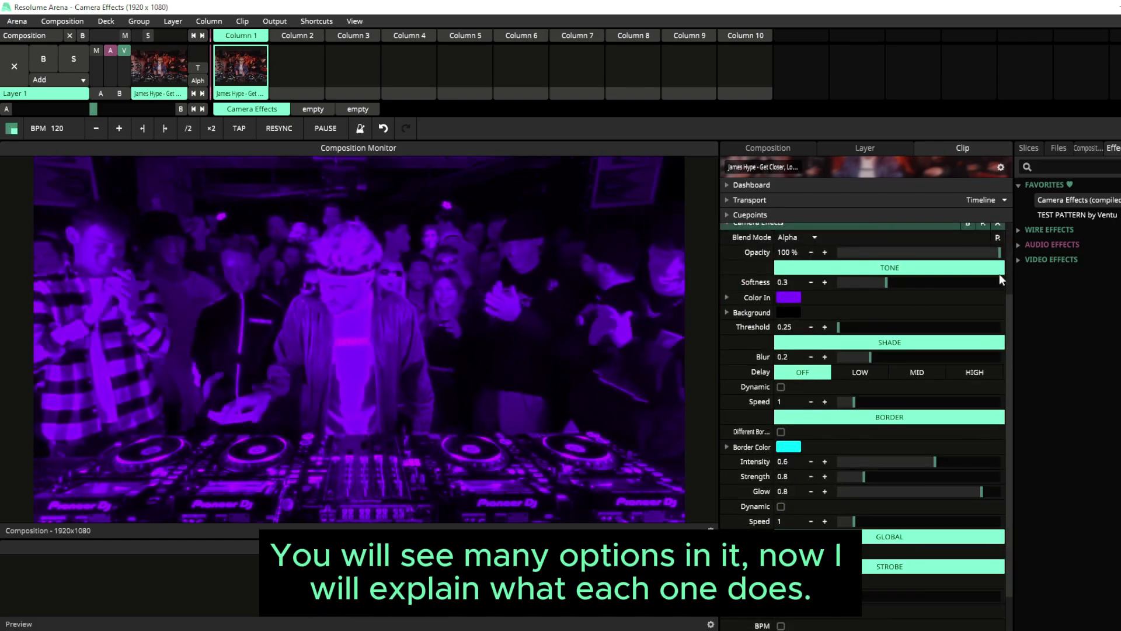
pyautogui.moveTo(1011, 314); pyautogui.dragTo(1011, 318)
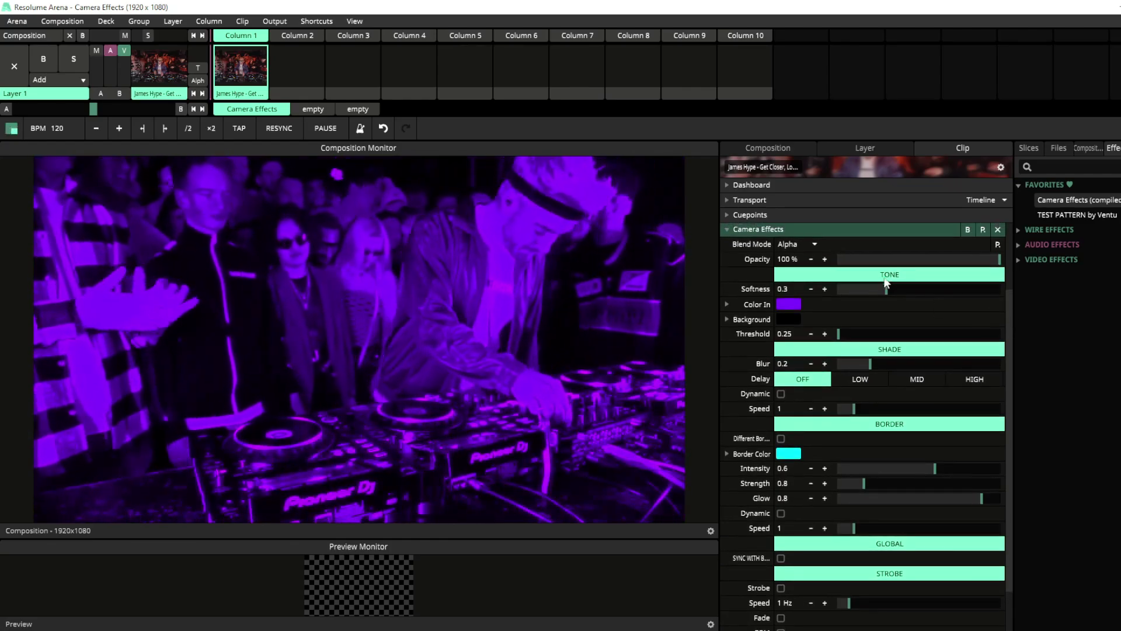
pyautogui.moveTo(998, 258); pyautogui.dragTo(1033, 273)
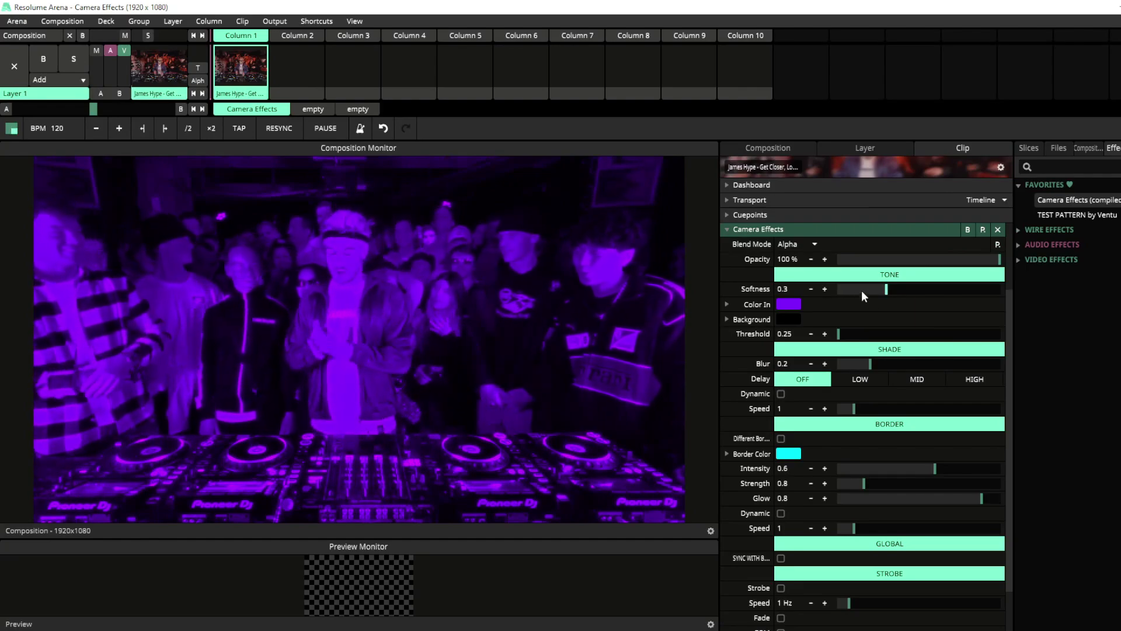
pyautogui.click(727, 303)
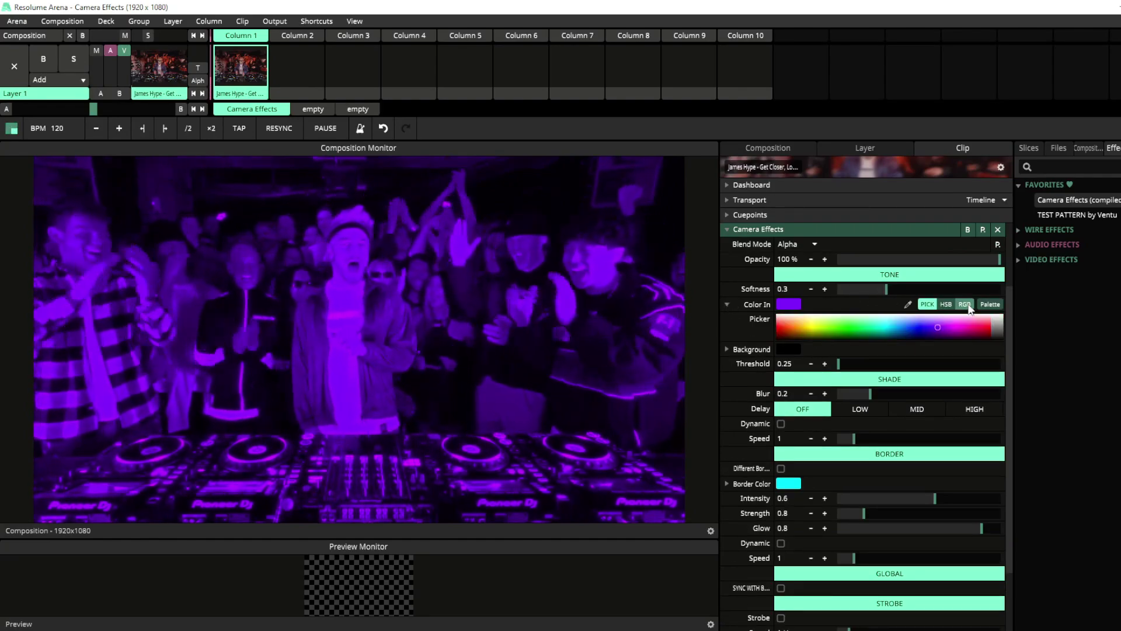
pyautogui.click(990, 304)
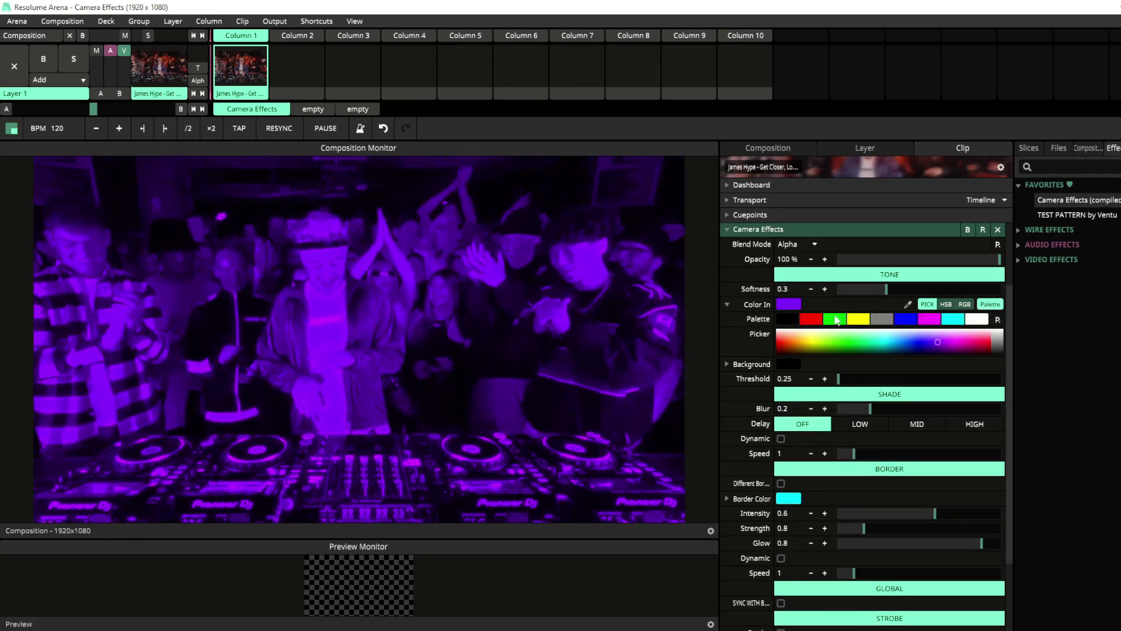
pyautogui.click(812, 320)
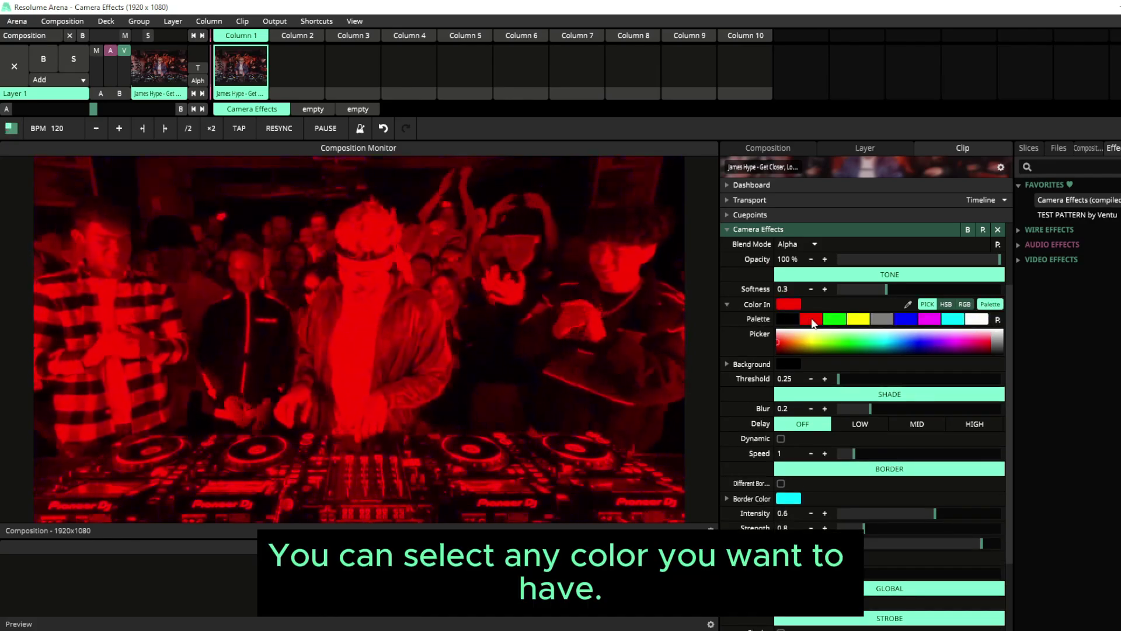
# - Pick a dark yellow for Color In and set the tone Softness to 0.05
pyautogui.click(961, 304)
pyautogui.click(934, 305)
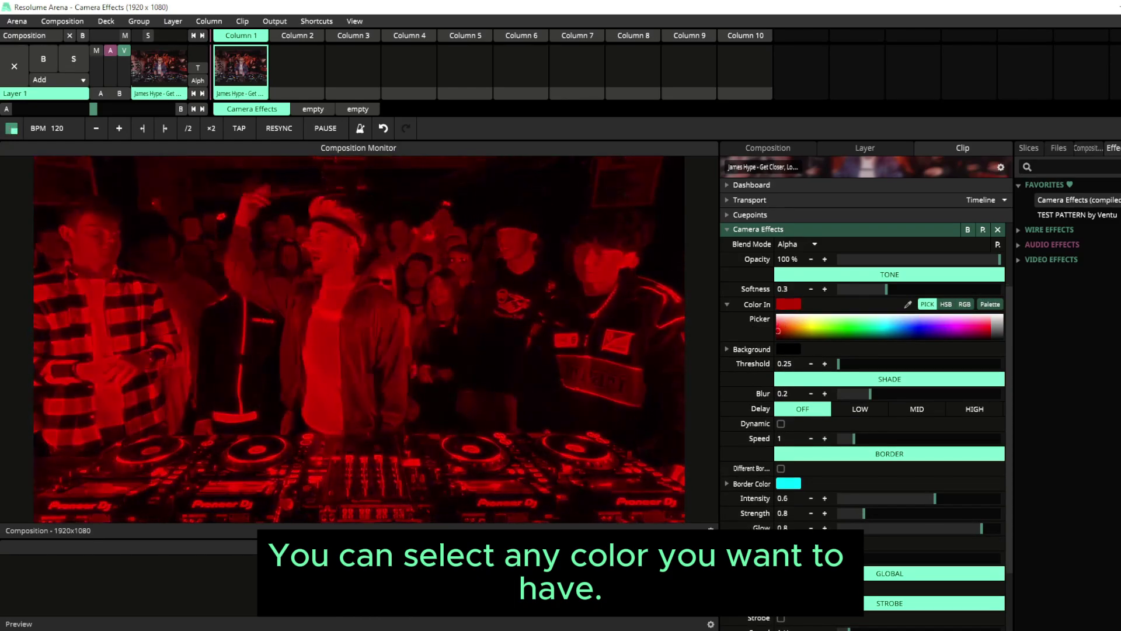
pyautogui.click(805, 333)
pyautogui.moveTo(806, 333); pyautogui.dragTo(809, 331)
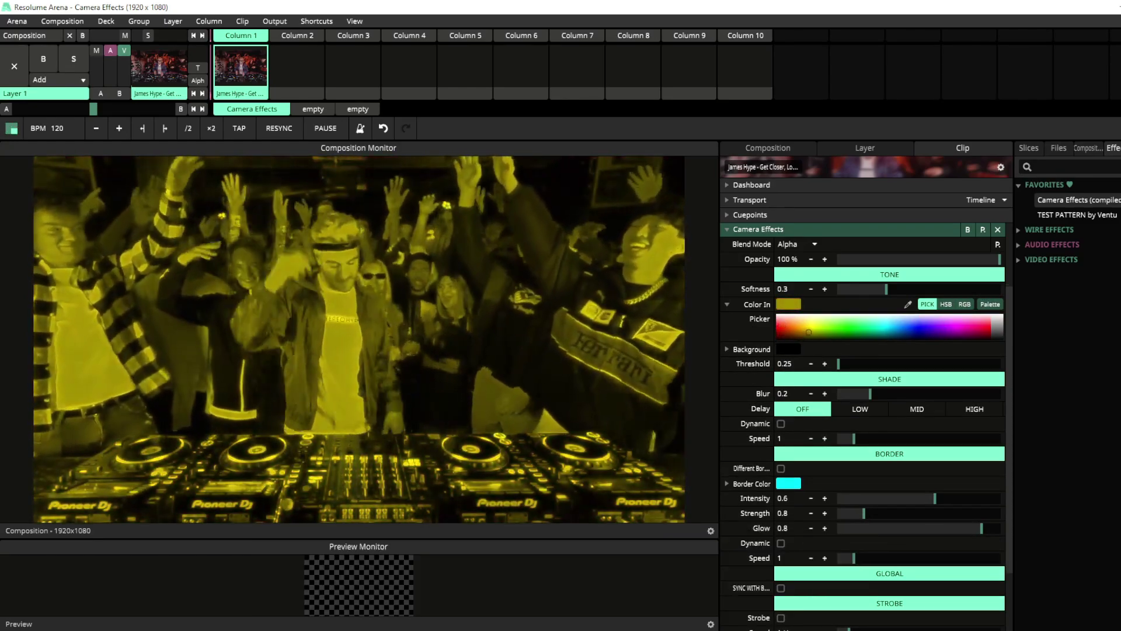
pyautogui.moveTo(887, 288); pyautogui.dragTo(846, 294)
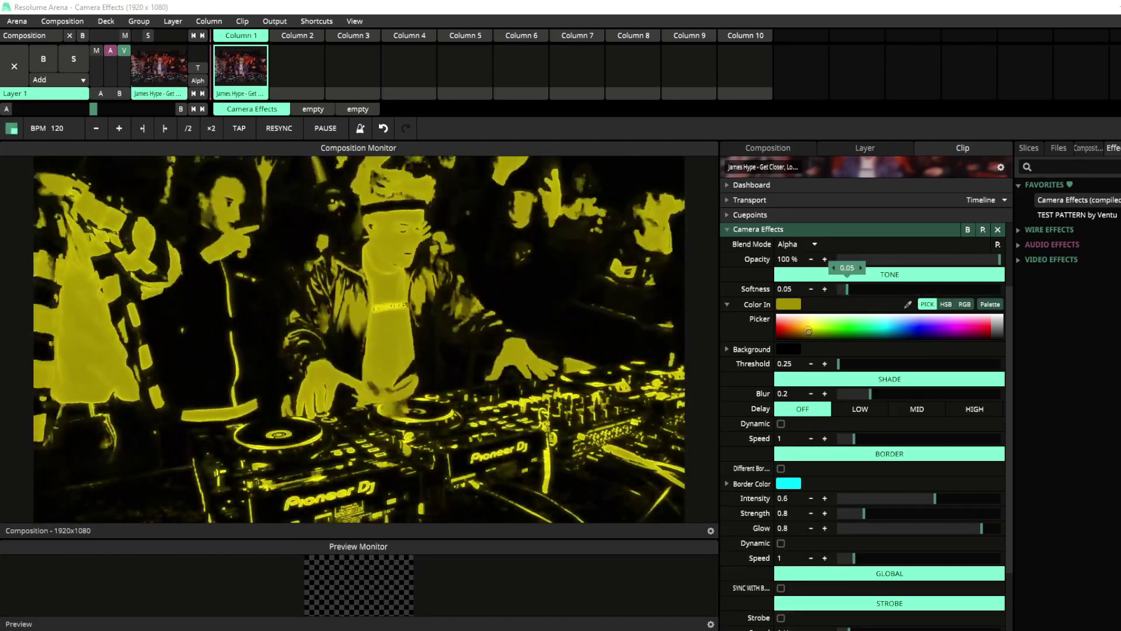
# - Try the Background color's palette, RGB and HSB controls, and keep it black with Alpha at 100%
pyautogui.click(759, 350)
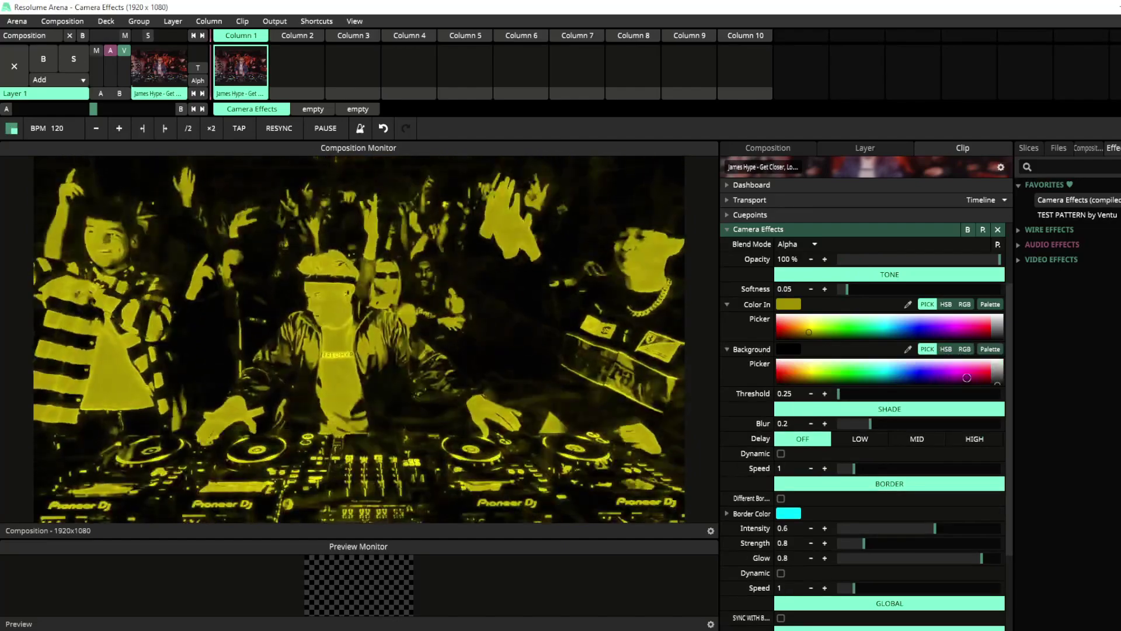
pyautogui.click(990, 349)
pyautogui.click(947, 349)
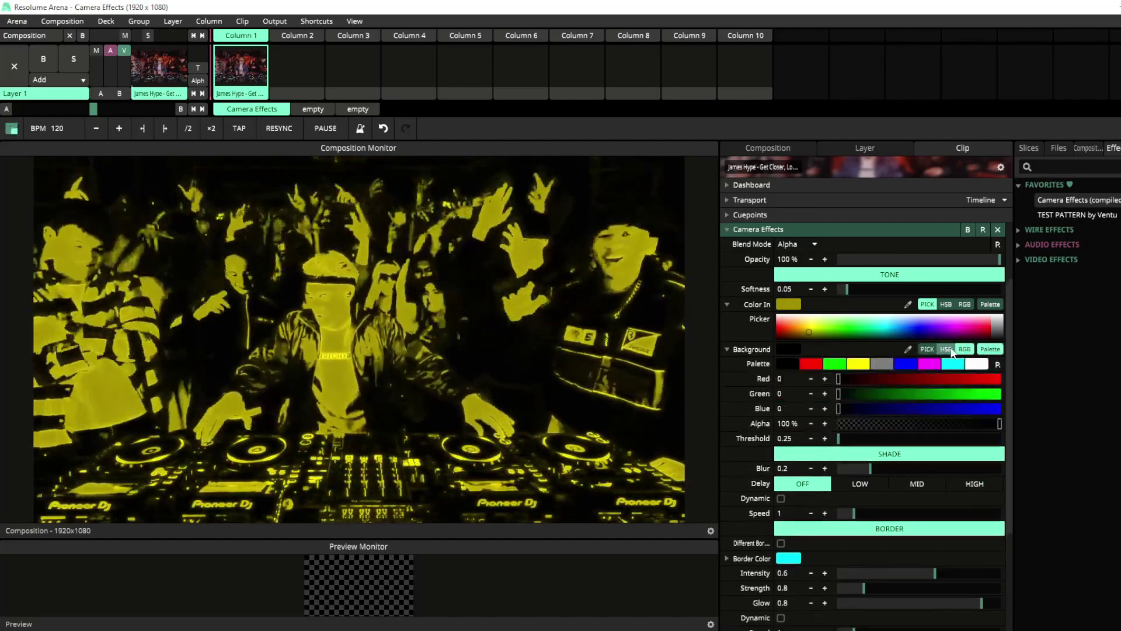
pyautogui.click(990, 350)
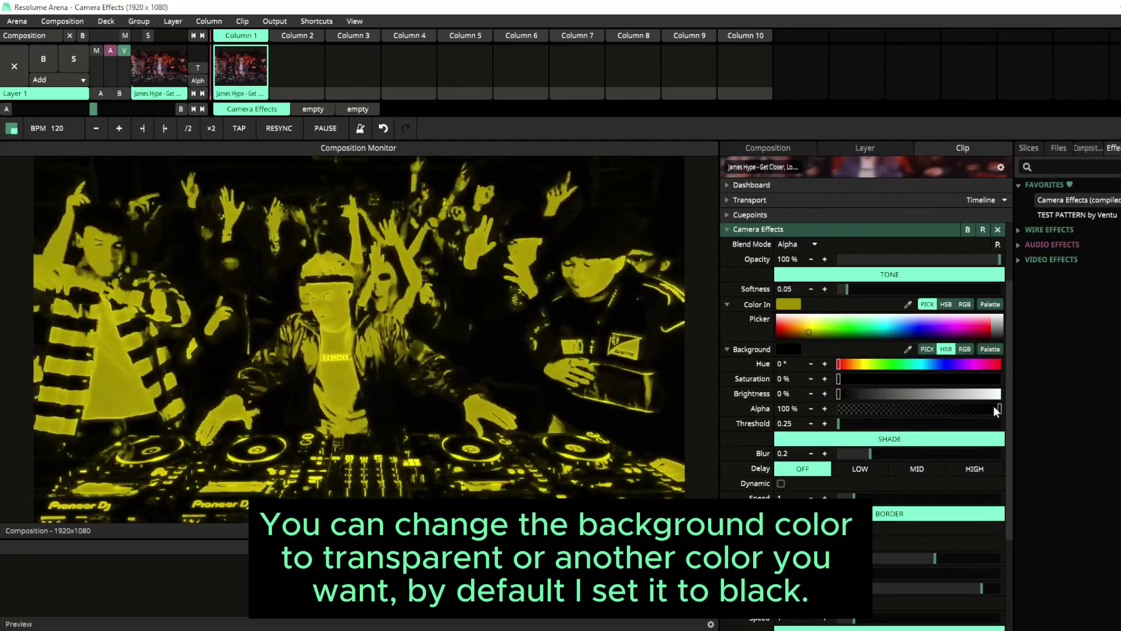
pyautogui.moveTo(993, 405)
pyautogui.mouseDown()
pyautogui.moveTo(798, 398)
pyautogui.moveTo(1011, 410)
pyautogui.mouseUp()
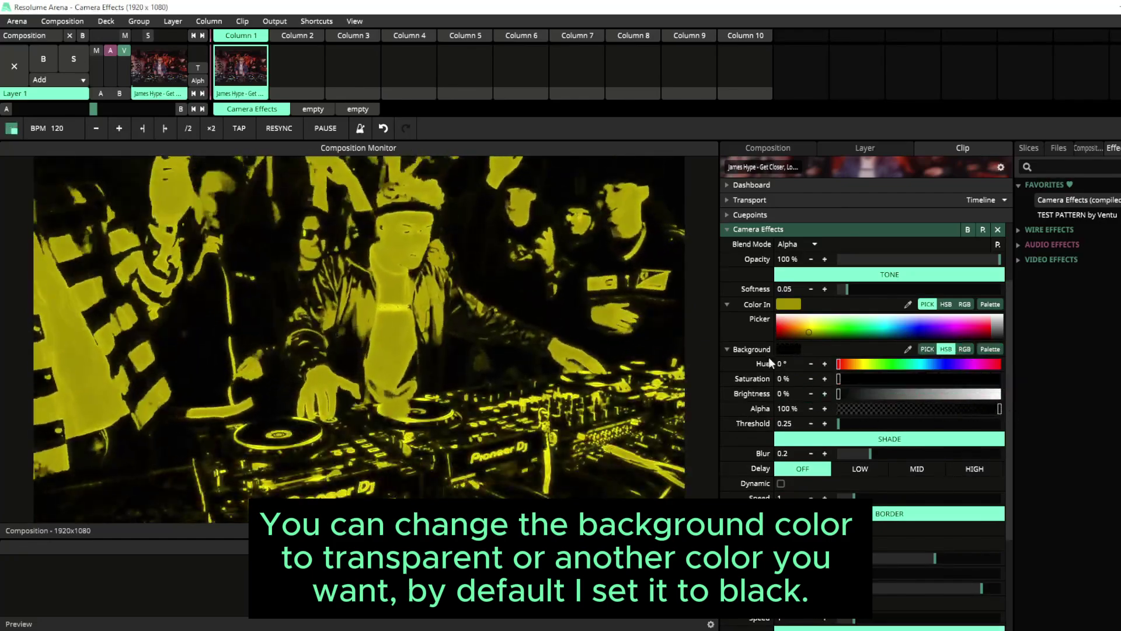
pyautogui.click(727, 348)
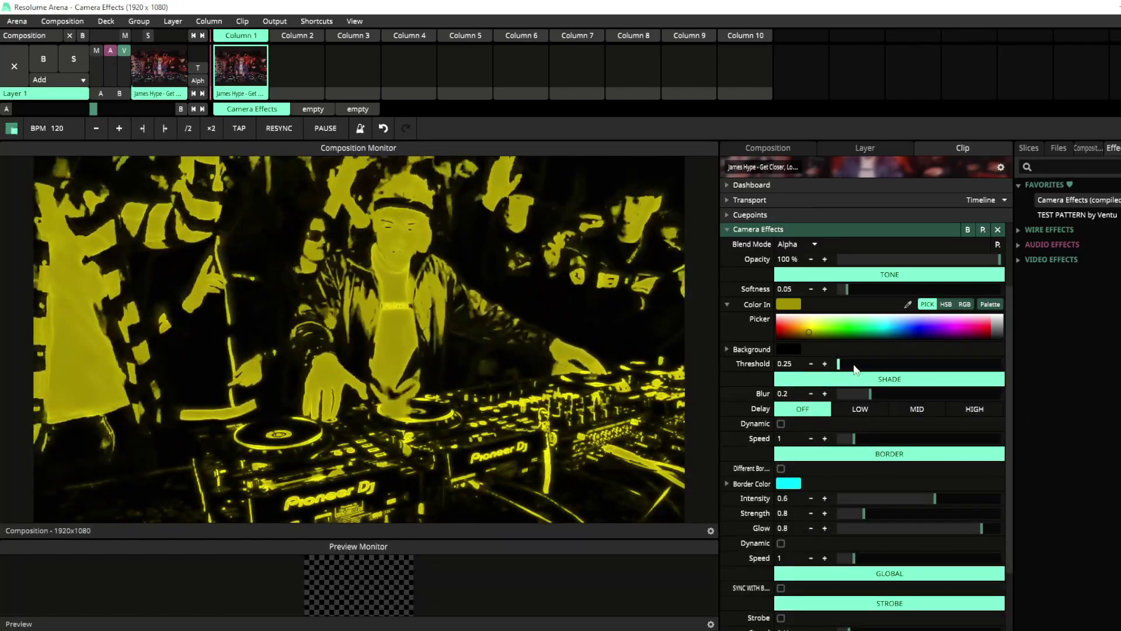
# - Set the tone Threshold to 0.4 and the shade Delay to High after trying Mid
pyautogui.moveTo(839, 364); pyautogui.dragTo(874, 374)
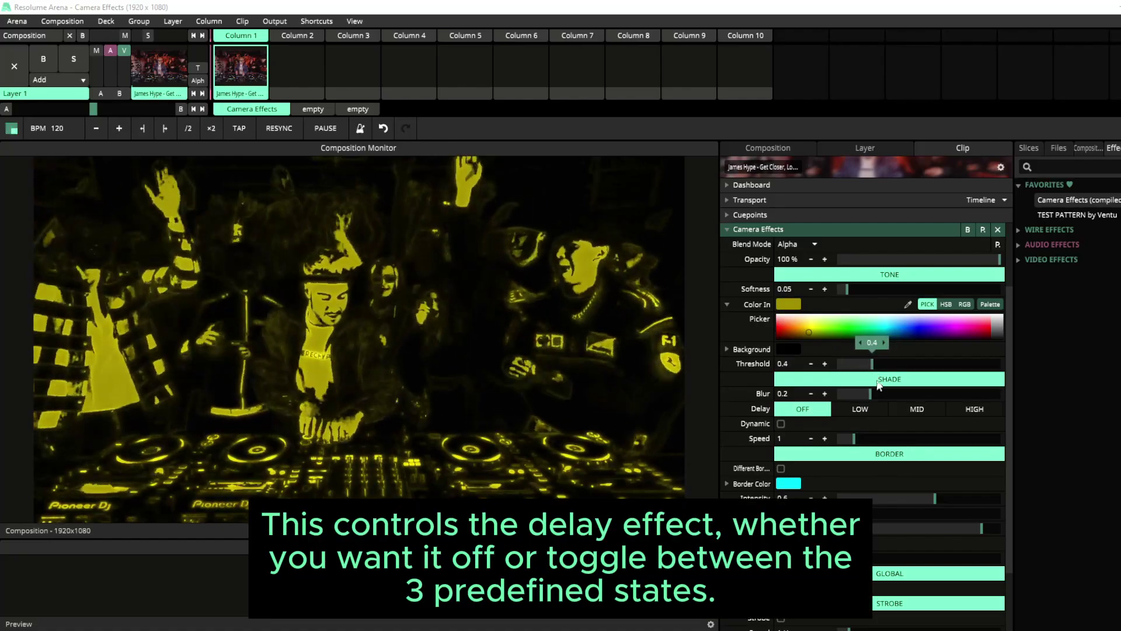
pyautogui.click(960, 411)
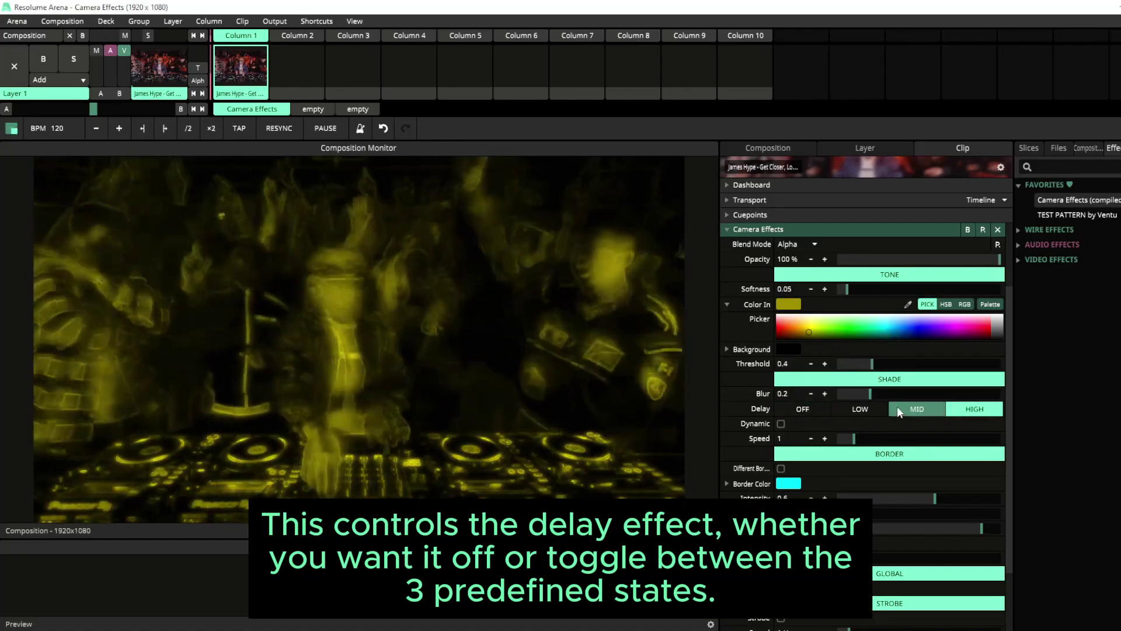
pyautogui.click(911, 409)
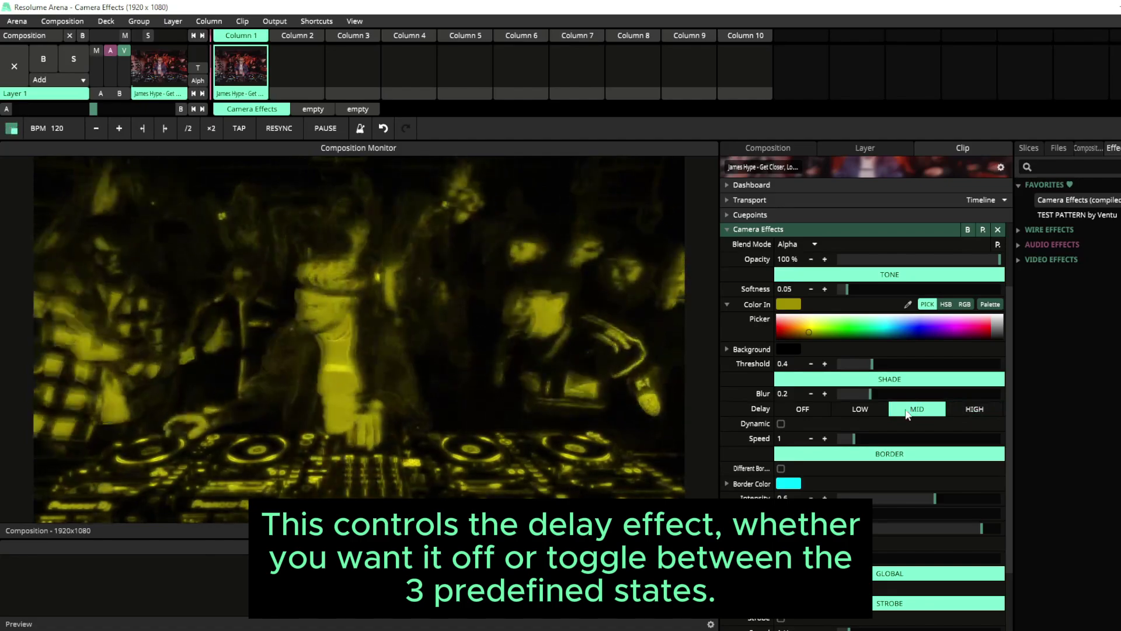
pyautogui.click(961, 412)
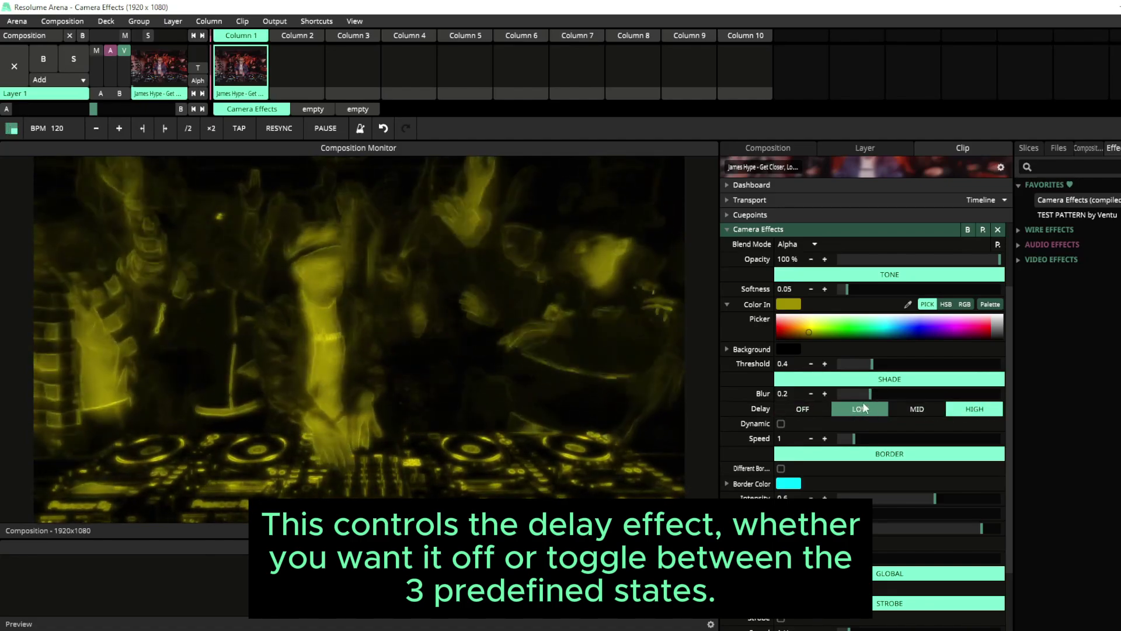
# - Try a stronger shade Blur, reduce it to 0, and set the tone Threshold to 0.27
pyautogui.moveTo(871, 395); pyautogui.dragTo(955, 395)
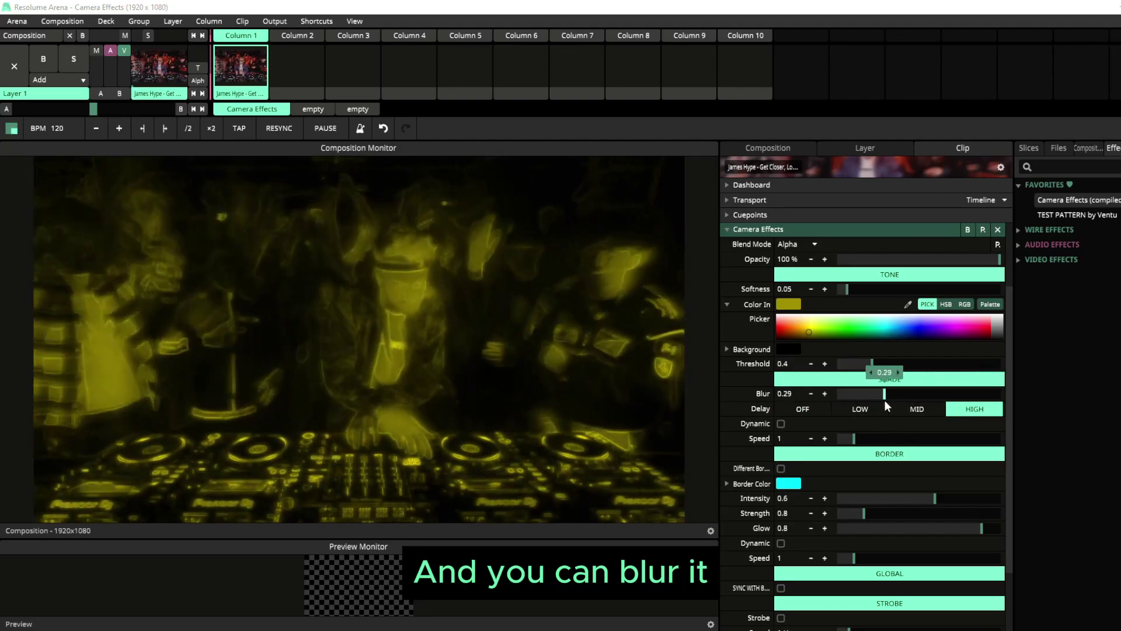
pyautogui.moveTo(885, 400); pyautogui.dragTo(774, 396)
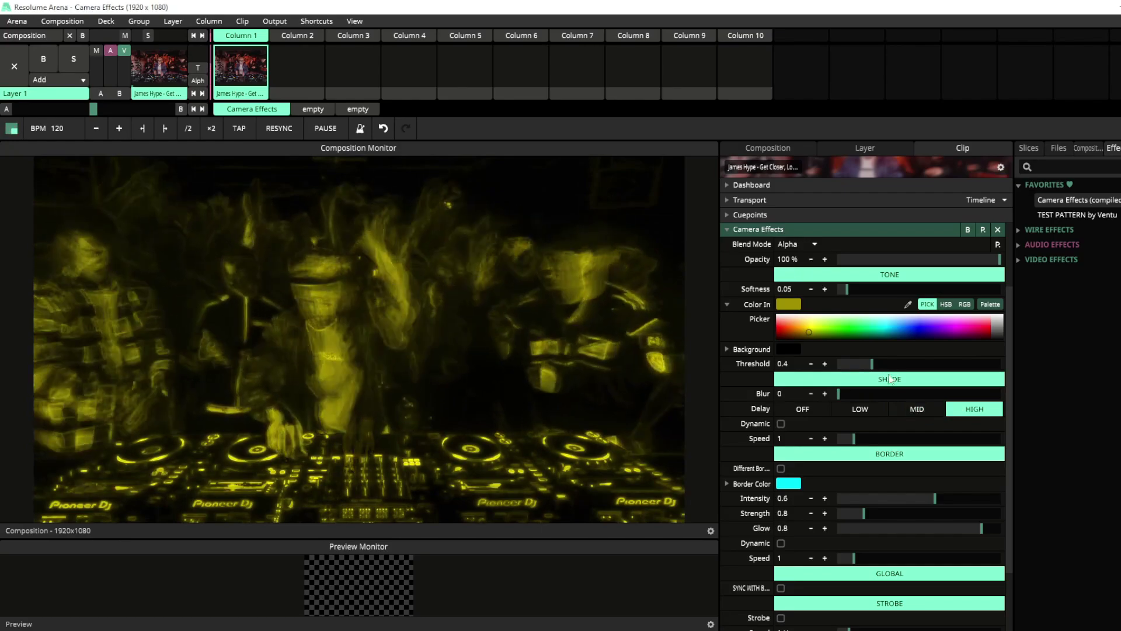
pyautogui.moveTo(872, 364); pyautogui.dragTo(846, 369)
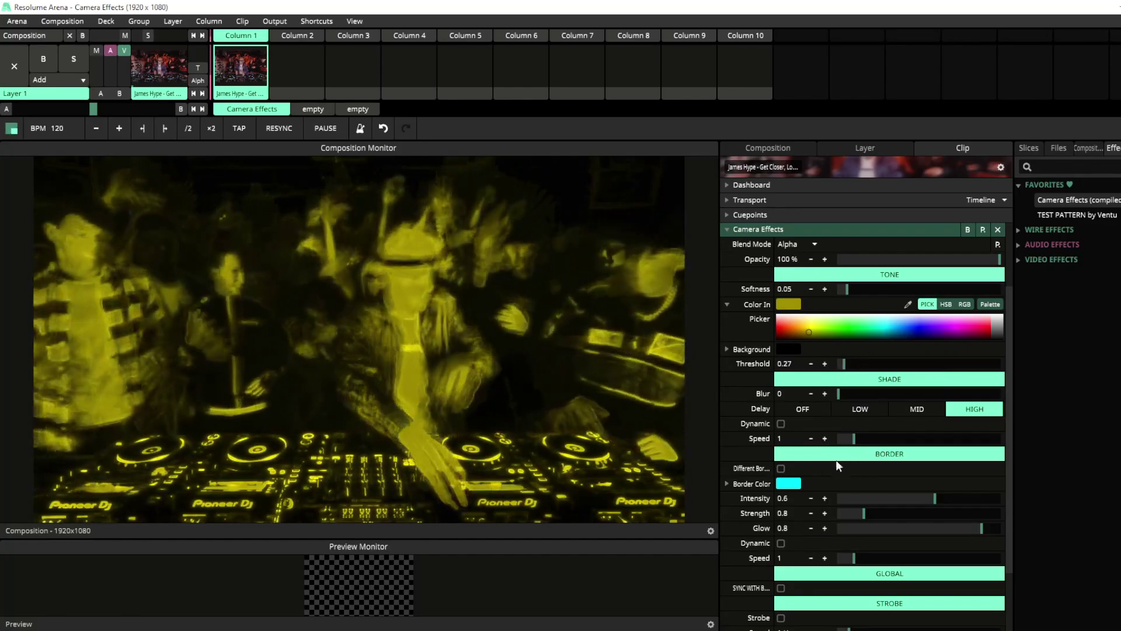
# - Enable a different border color and set Border Color to bright green
pyautogui.click(781, 469)
pyautogui.click(781, 469)
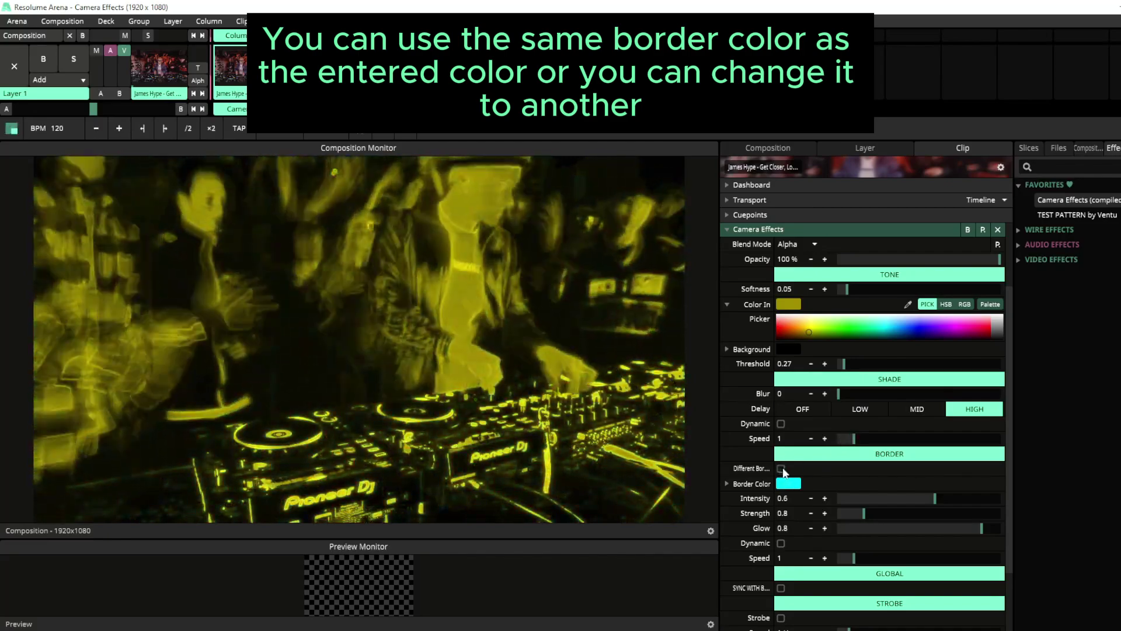
pyautogui.click(781, 469)
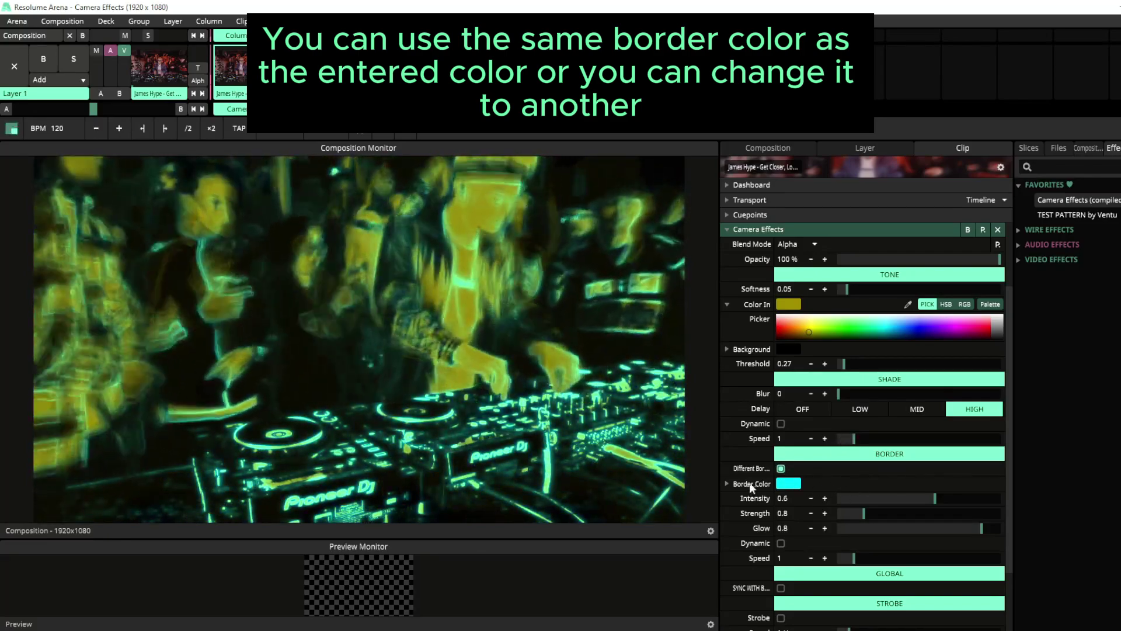
pyautogui.click(727, 484)
pyautogui.click(930, 508)
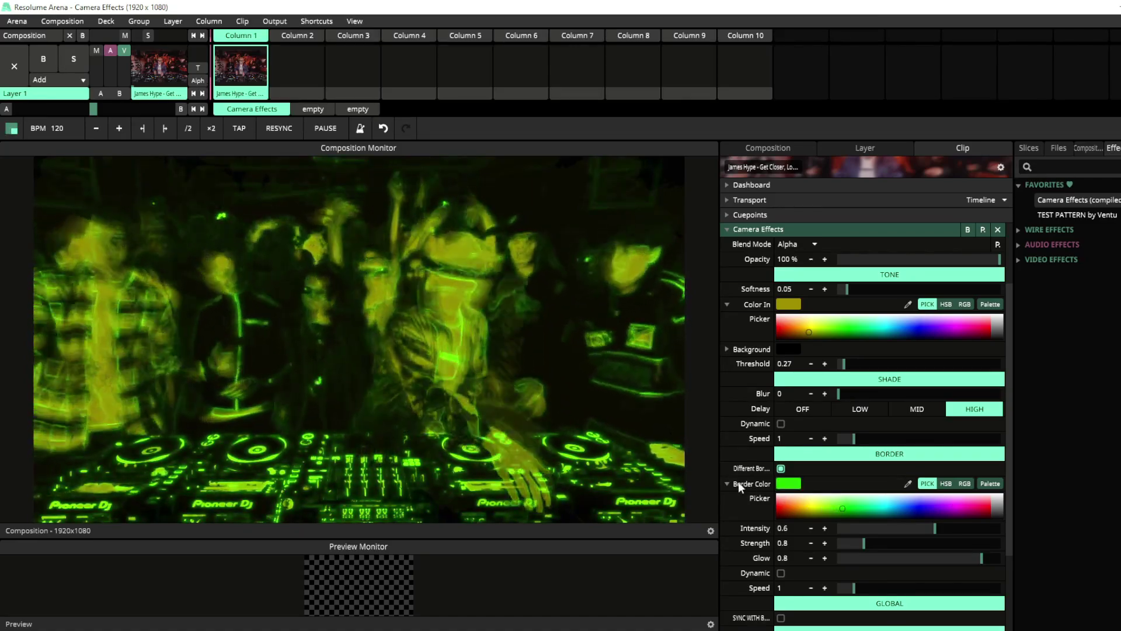
pyautogui.click(737, 483)
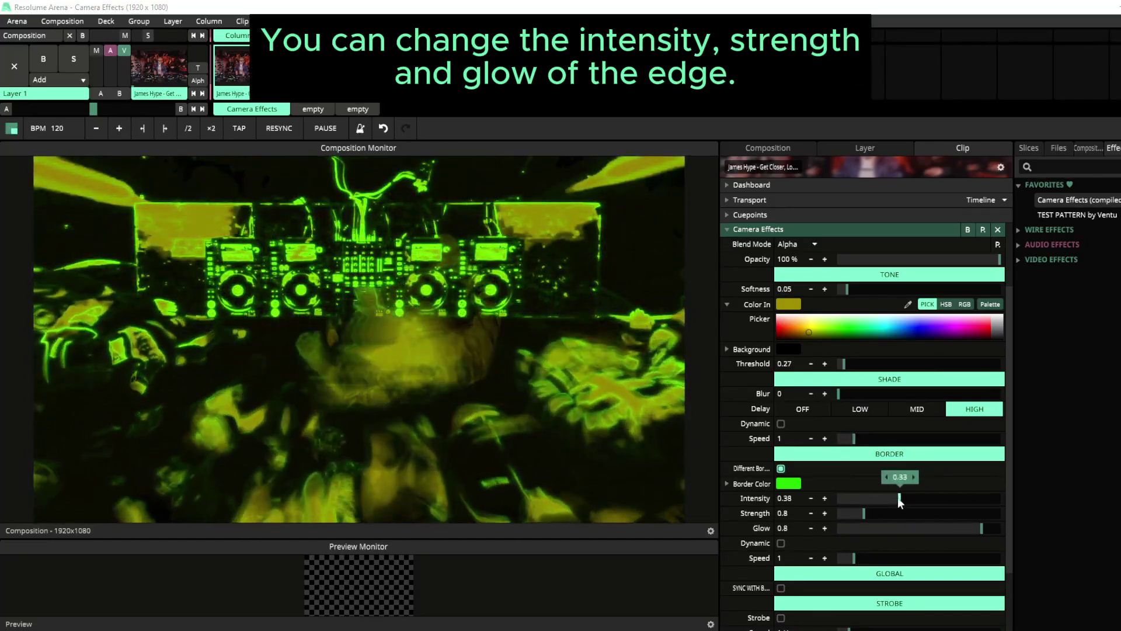
# - Try other border Intensity and Strength values, restore them to 0.6 and 0.8, and set the border Glow to 0
pyautogui.moveTo(898, 496); pyautogui.dragTo(935, 497)
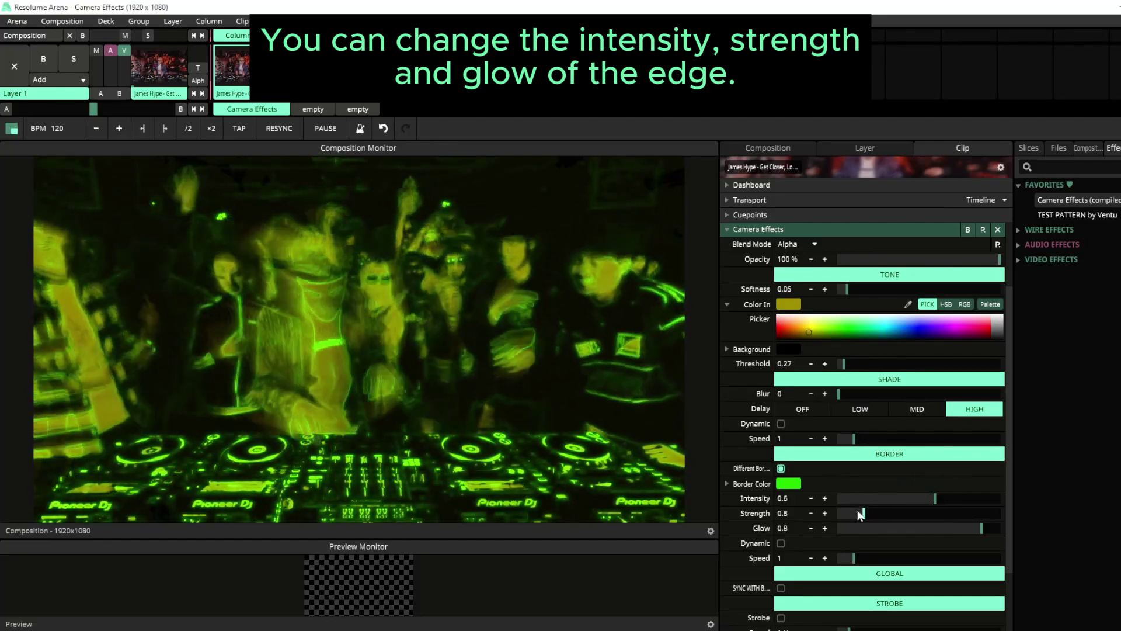
pyautogui.moveTo(860, 514)
pyautogui.mouseDown()
pyautogui.moveTo(956, 514)
pyautogui.moveTo(822, 513)
pyautogui.moveTo(957, 517)
pyautogui.moveTo(850, 518)
pyautogui.mouseUp()
pyautogui.moveTo(935, 498); pyautogui.dragTo(979, 500)
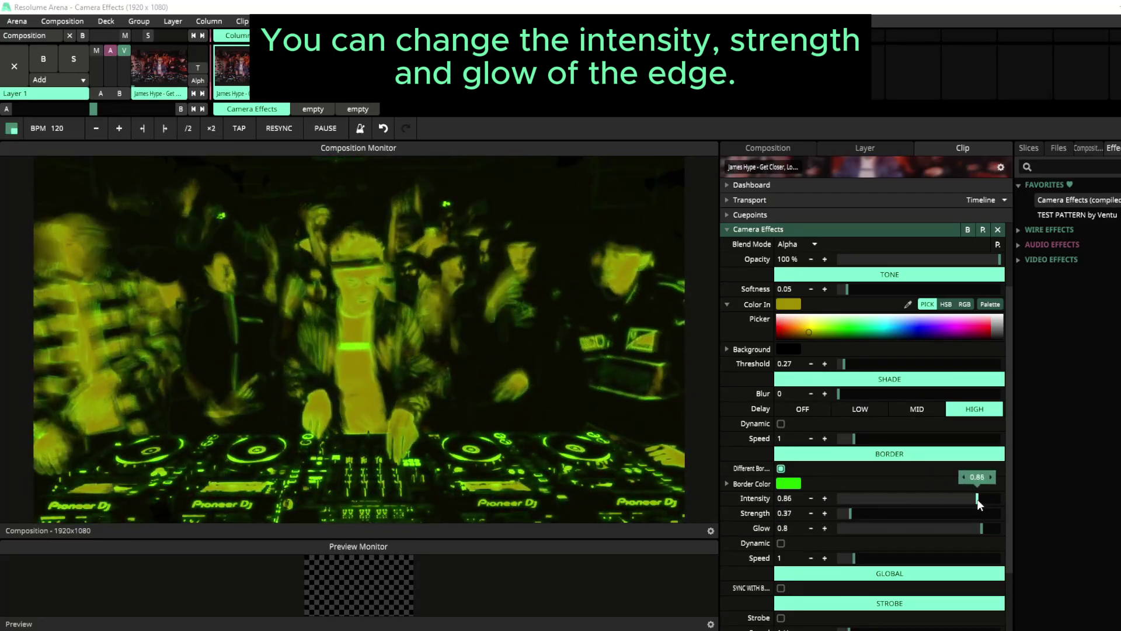
pyautogui.moveTo(860, 501); pyautogui.dragTo(966, 500)
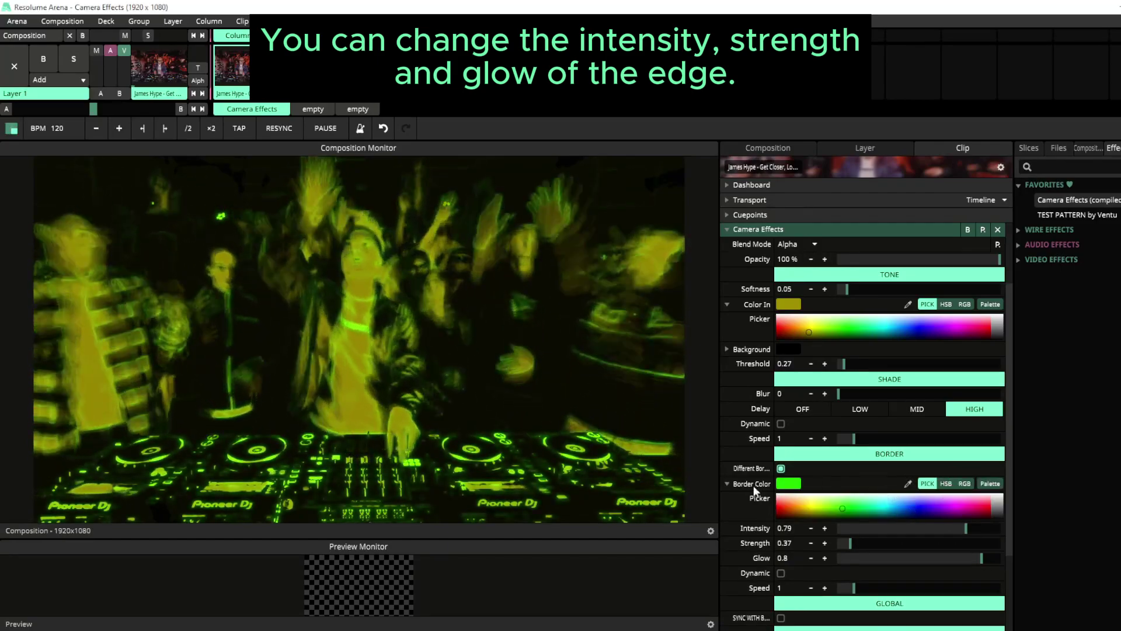
pyautogui.click(753, 485)
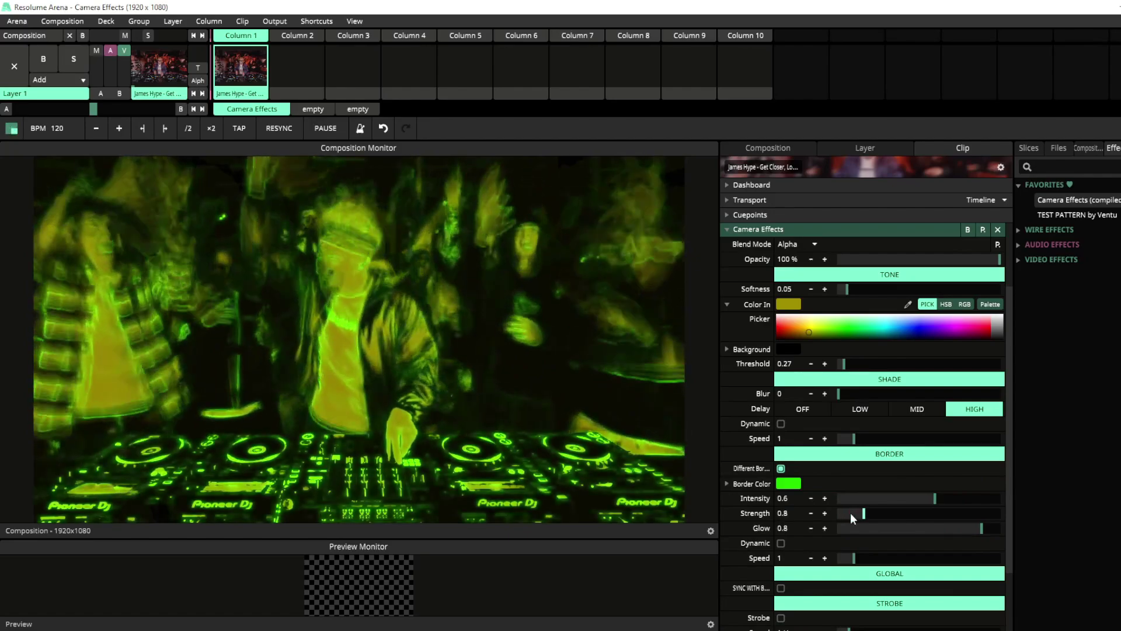
pyautogui.doubleClick(850, 513)
pyautogui.moveTo(895, 527); pyautogui.dragTo(934, 498)
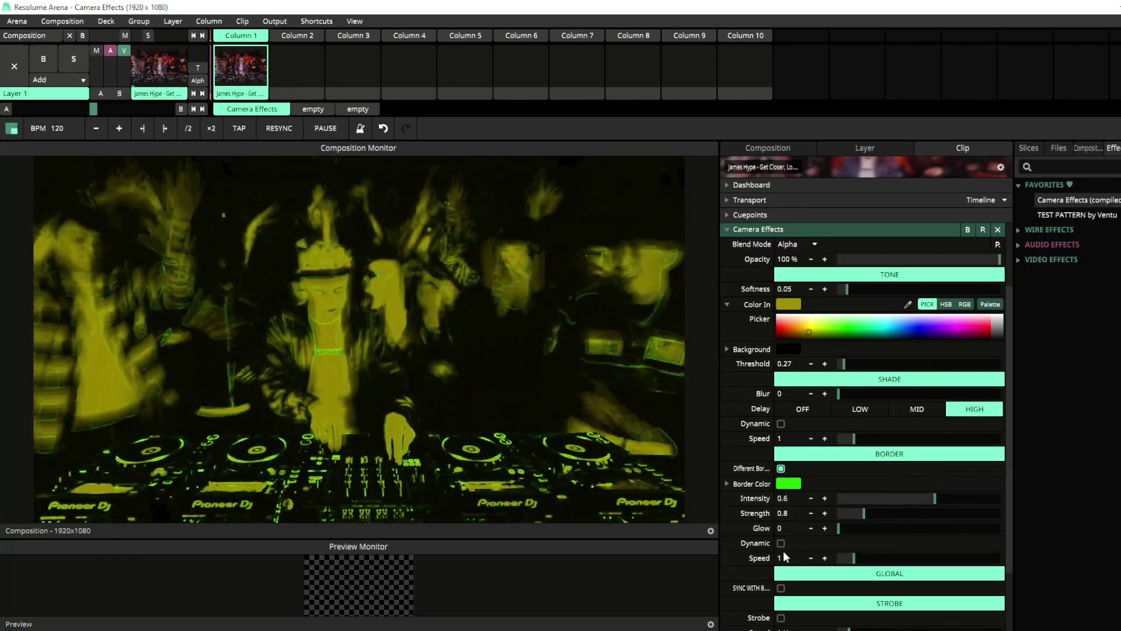
# - Enable Dynamic for shade and border with speeds 2.78 and 2.7, and set the shade Delay to Mid
pyautogui.click(780, 544)
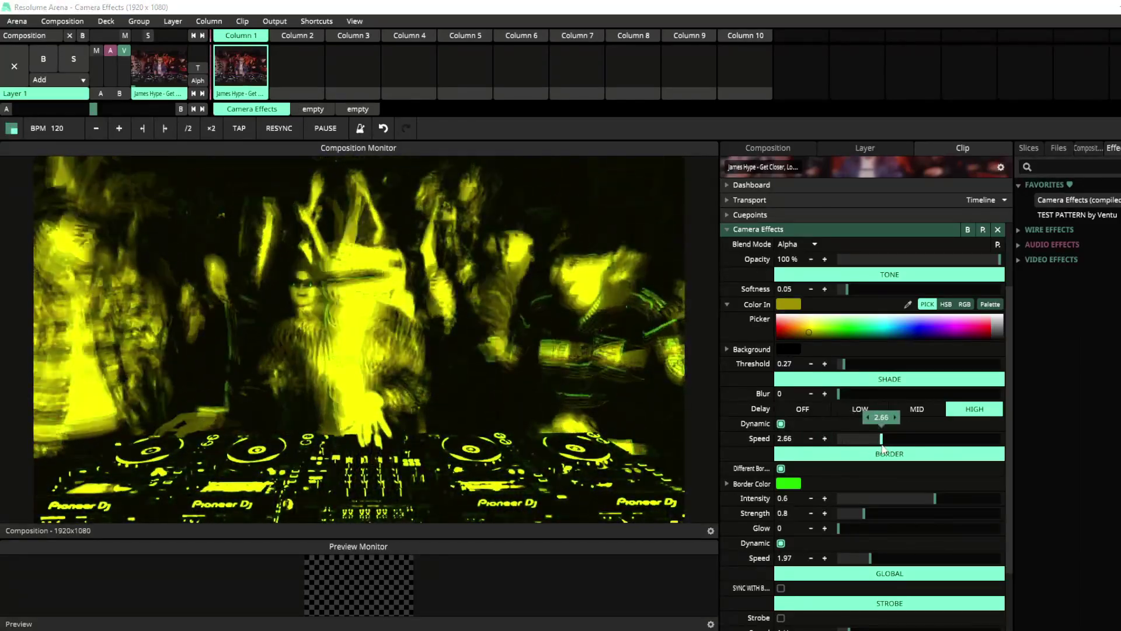
pyautogui.click(901, 411)
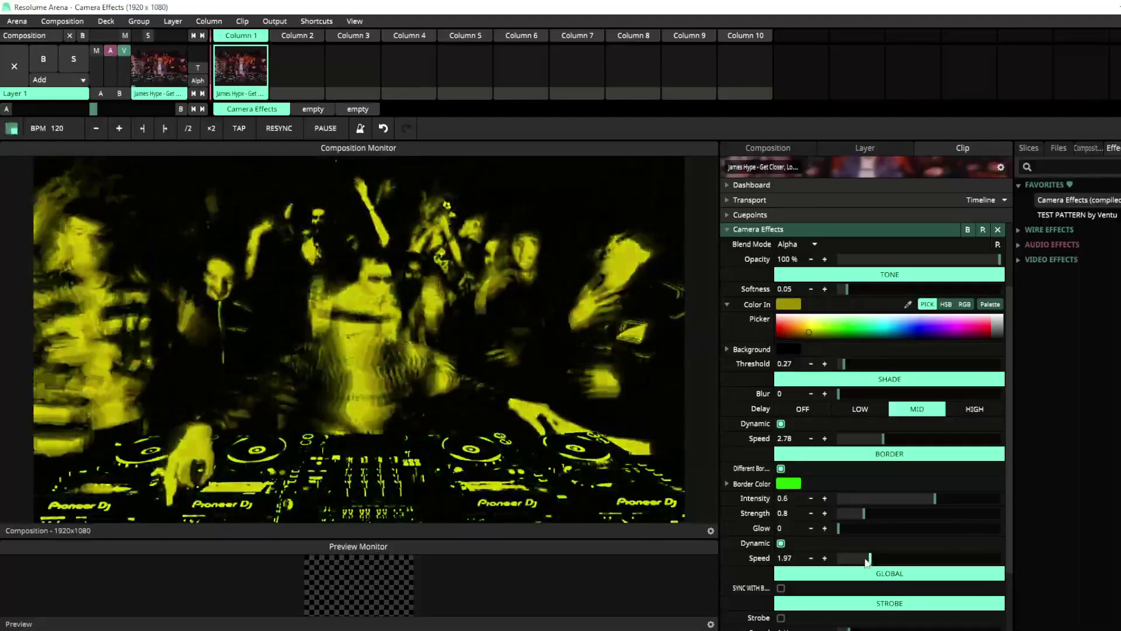
pyautogui.moveTo(868, 560); pyautogui.dragTo(882, 558)
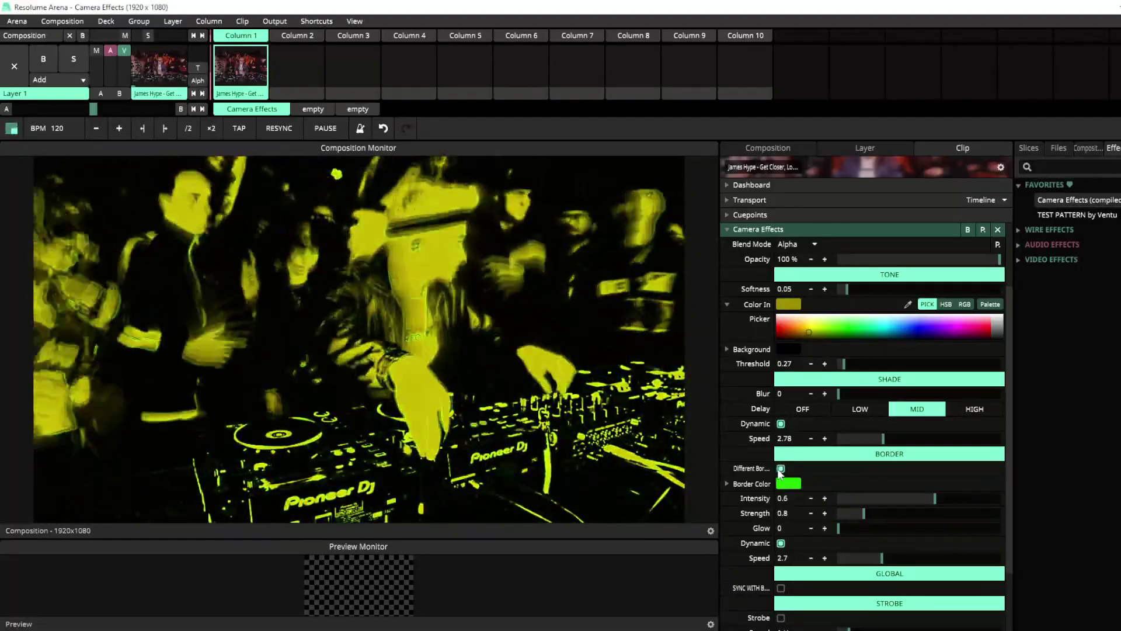
# - Set the border Speed to 1 and Glow to 0.52, and enable synchronization with the BPM
pyautogui.moveTo(843, 555); pyautogui.dragTo(930, 532)
pyautogui.scroll(-2, 770, 540)
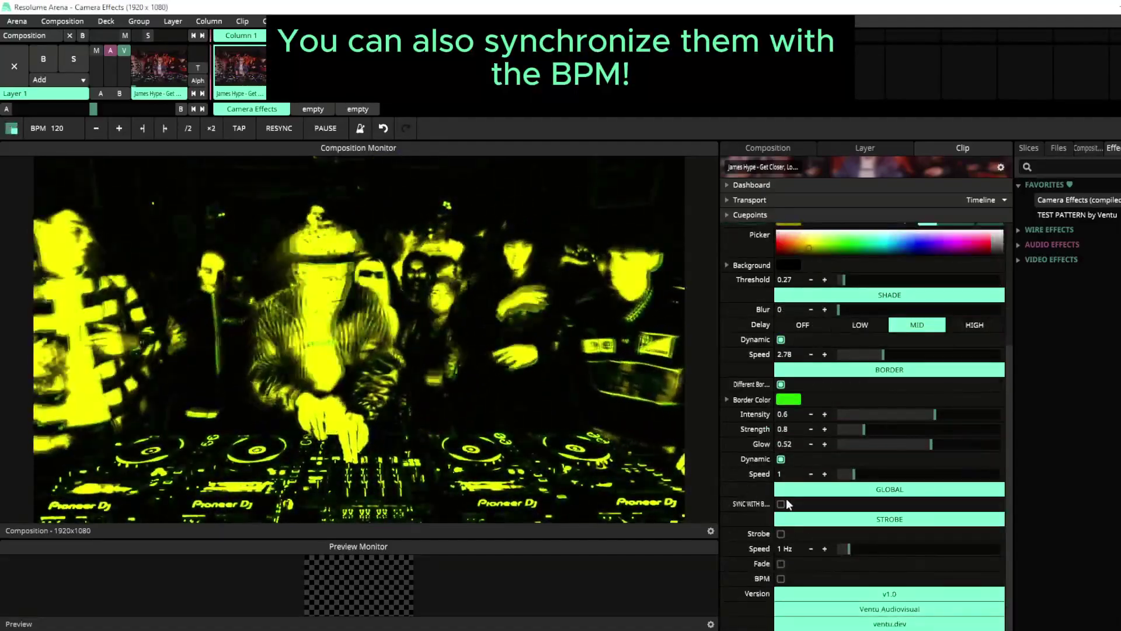
pyautogui.click(782, 504)
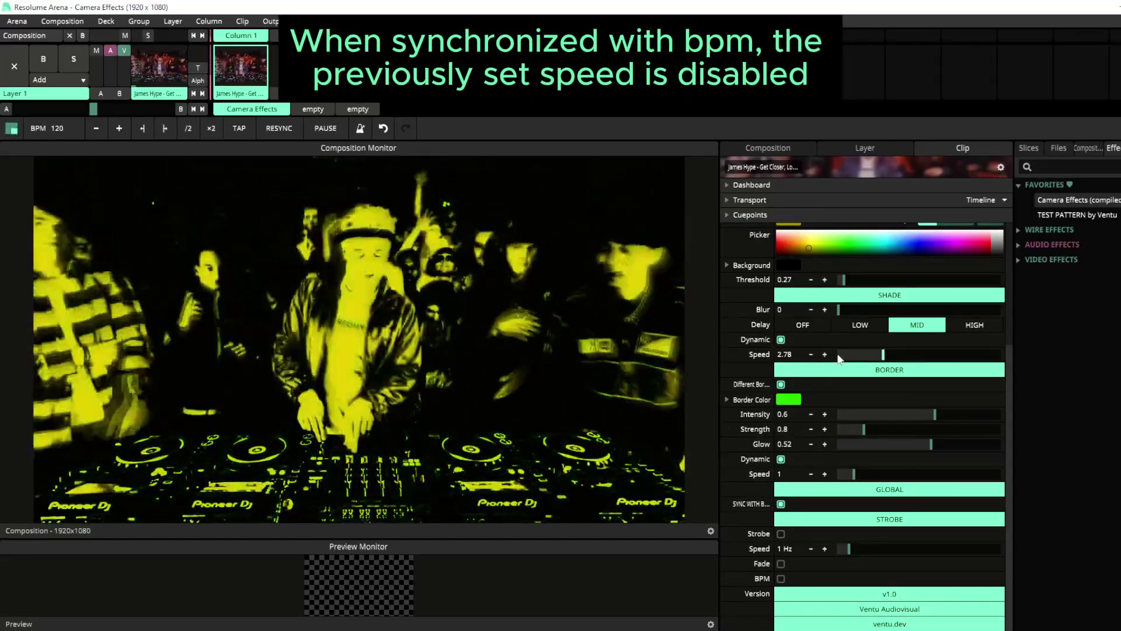
# - Set the shade Speed to 1 and tap in a new composition tempo of about 125 BPM
pyautogui.moveTo(868, 352); pyautogui.dragTo(816, 356)
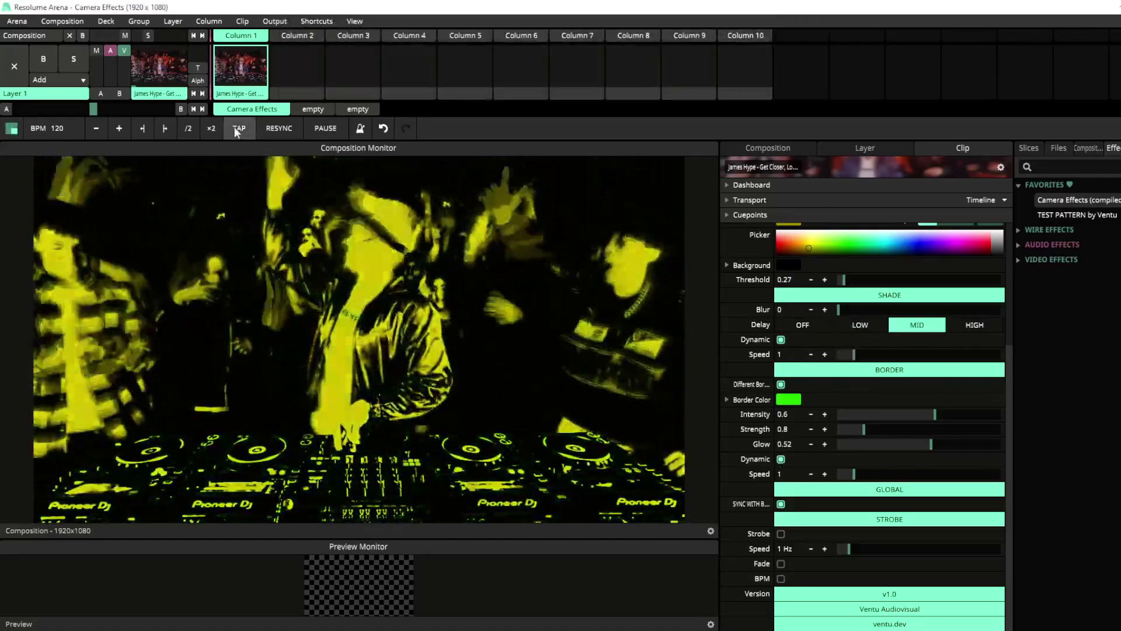
pyautogui.click(237, 128)
pyautogui.click(237, 128)
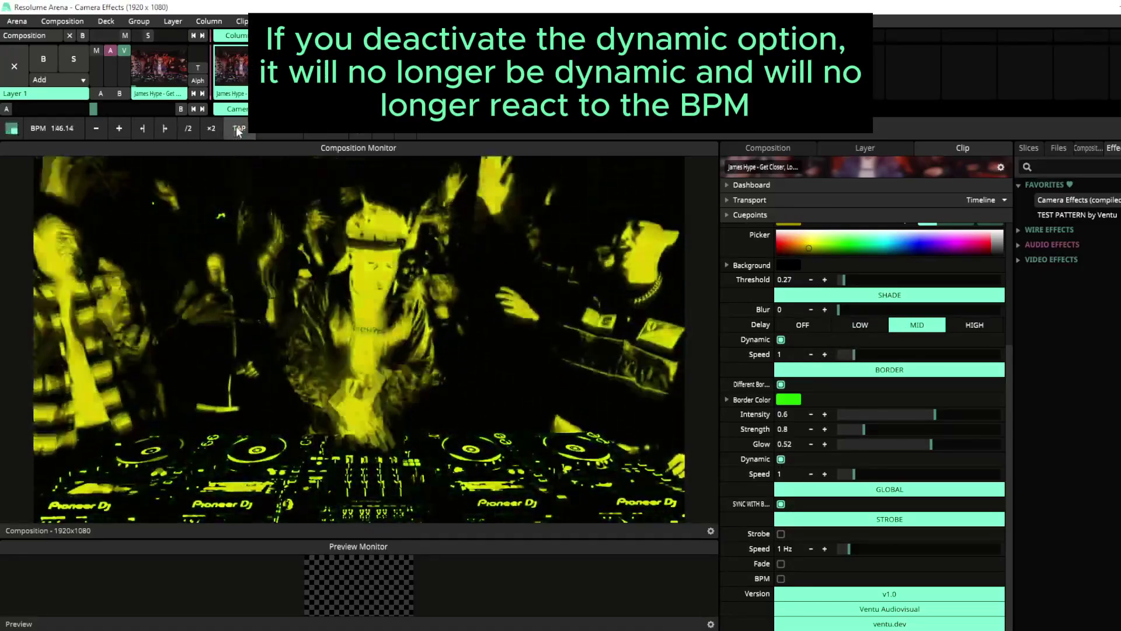
pyautogui.click(237, 129)
pyautogui.click(237, 129)
pyautogui.click(238, 128)
pyautogui.click(237, 128)
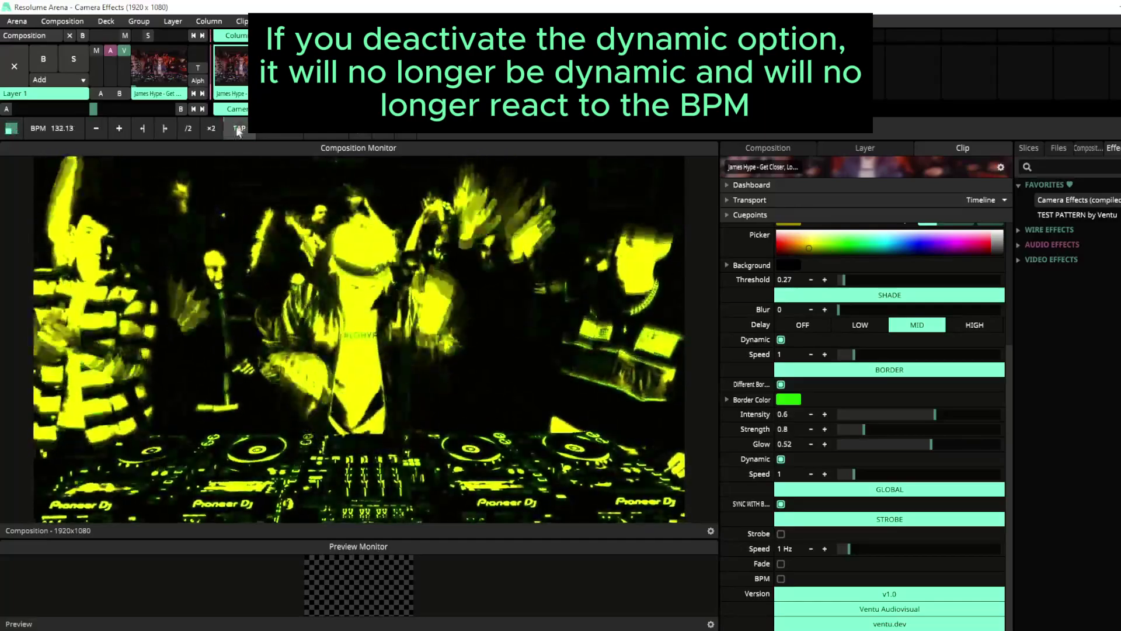
pyautogui.click(237, 128)
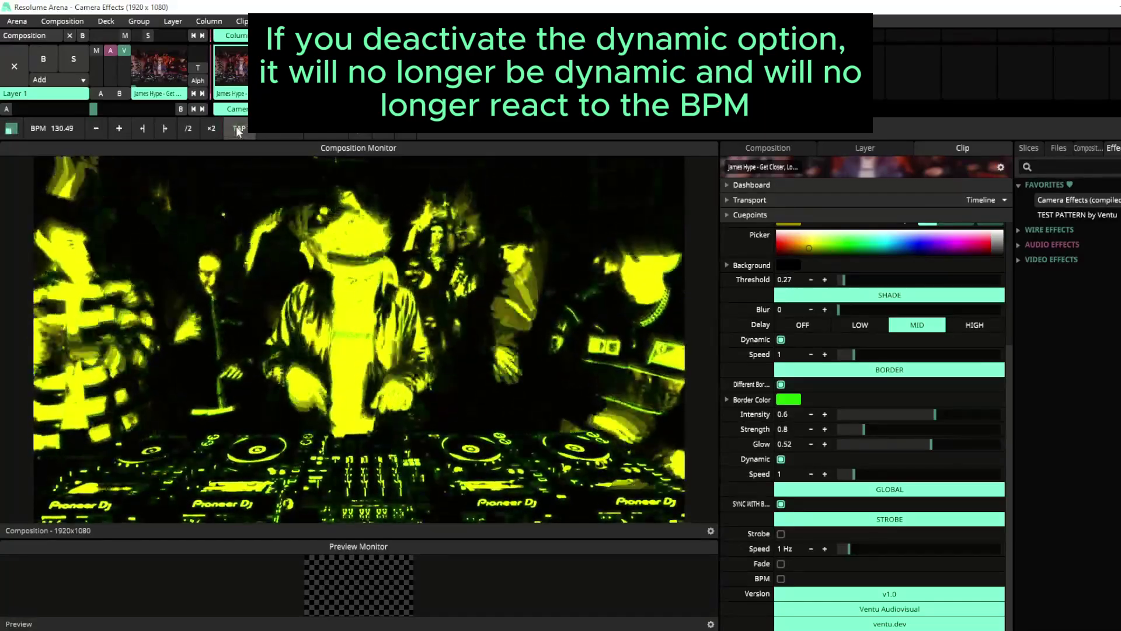
pyautogui.click(237, 128)
pyautogui.click(237, 129)
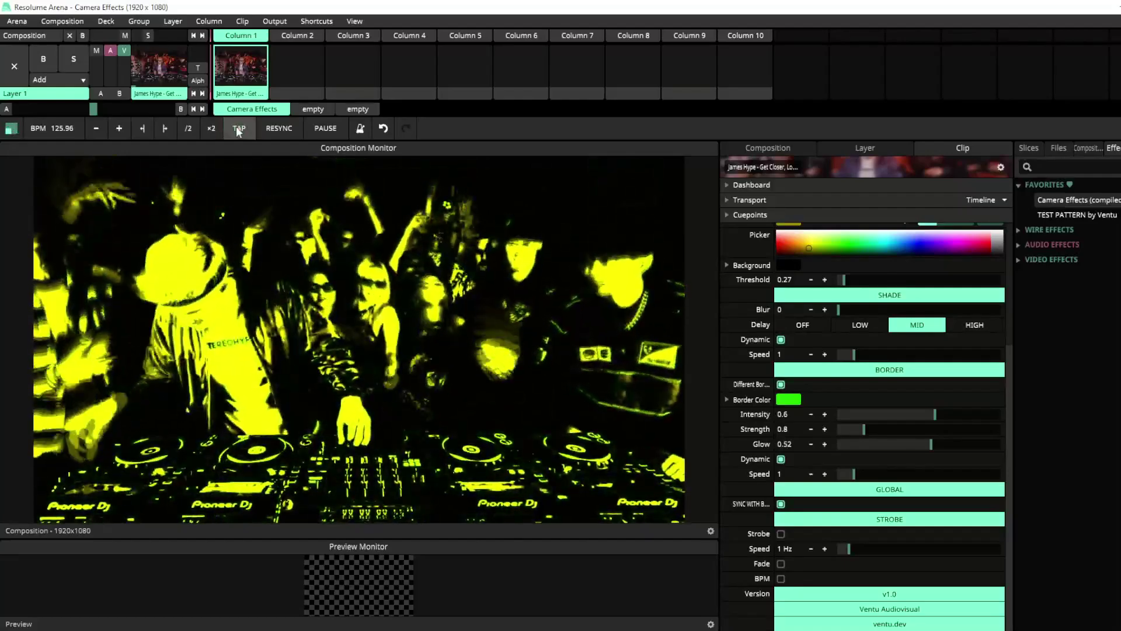
pyautogui.click(237, 128)
pyautogui.click(238, 129)
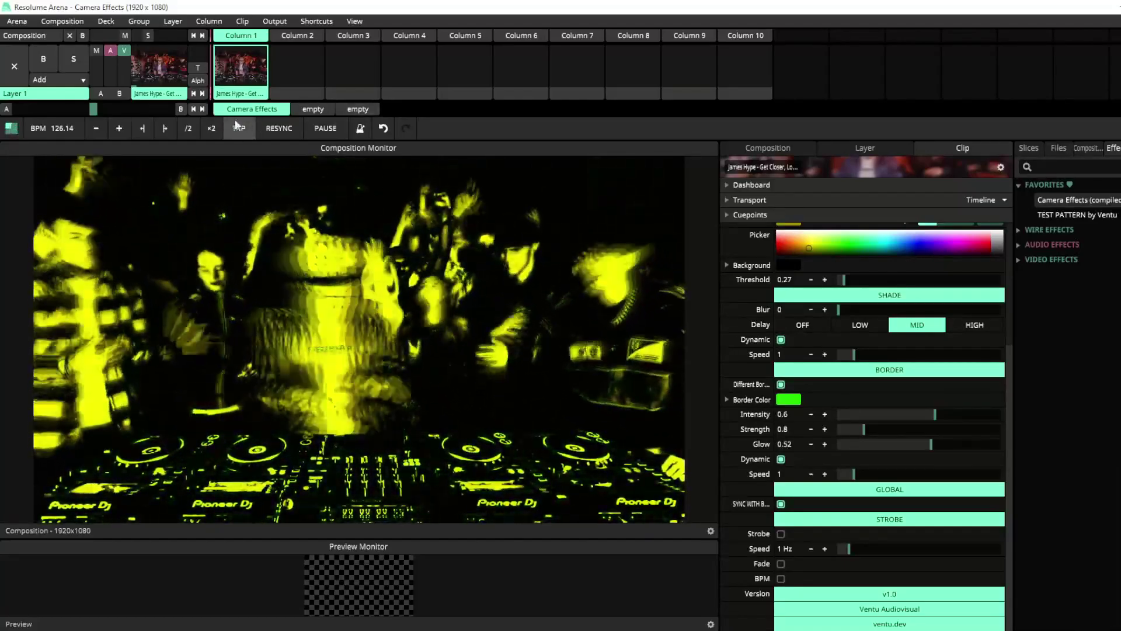
pyautogui.click(240, 130)
pyautogui.click(244, 131)
pyautogui.click(244, 131)
pyautogui.click(244, 131)
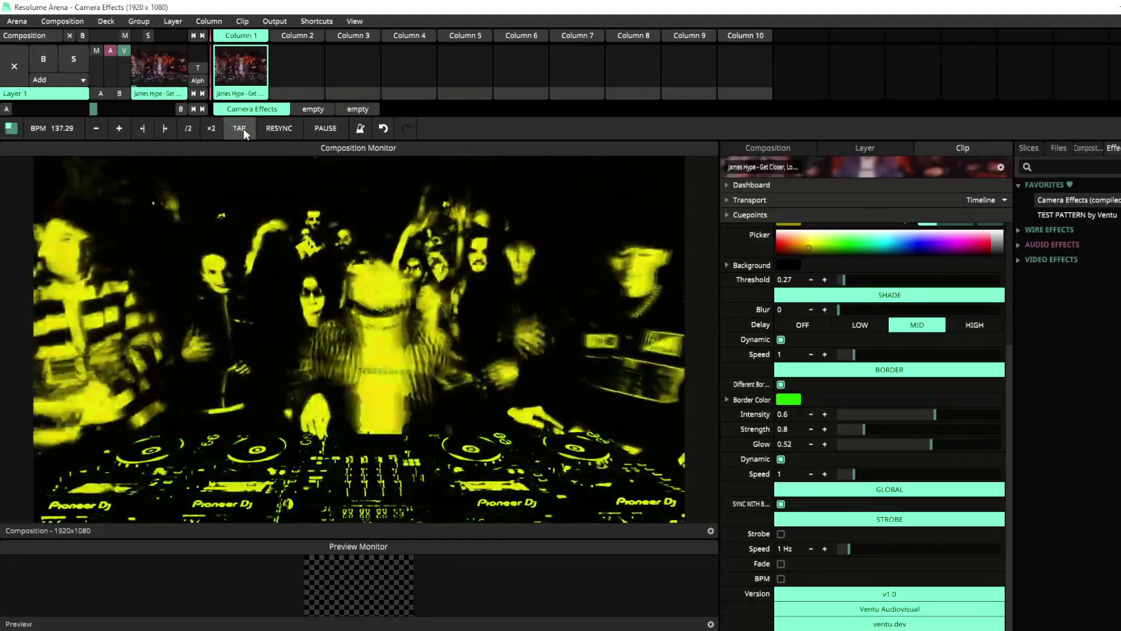
pyautogui.click(244, 131)
pyautogui.click(245, 130)
pyautogui.click(244, 131)
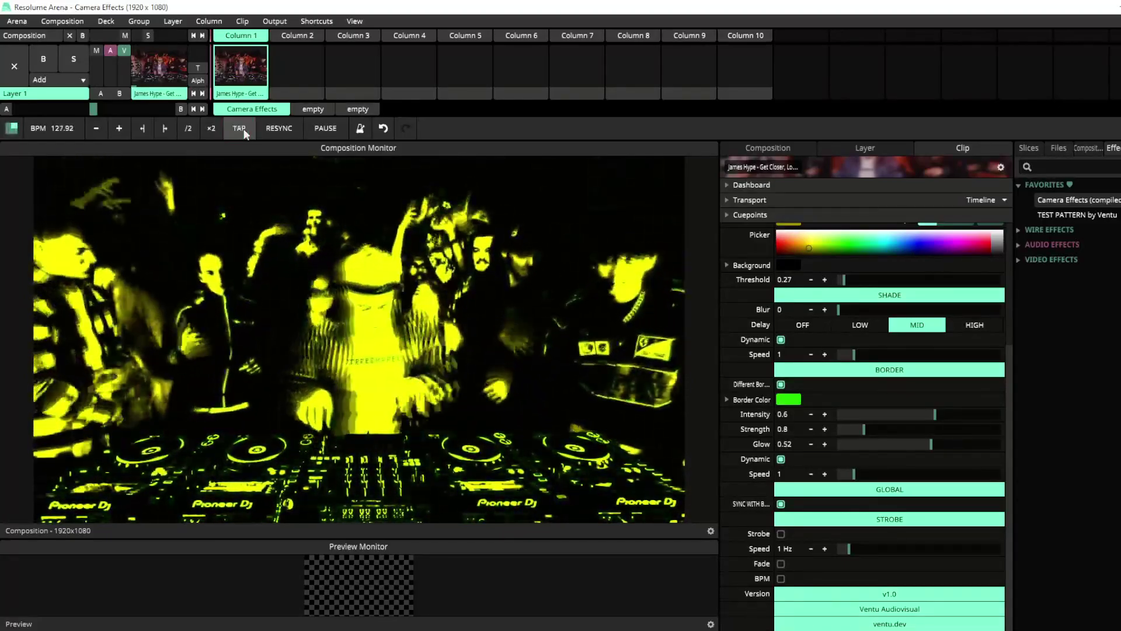
pyautogui.click(244, 131)
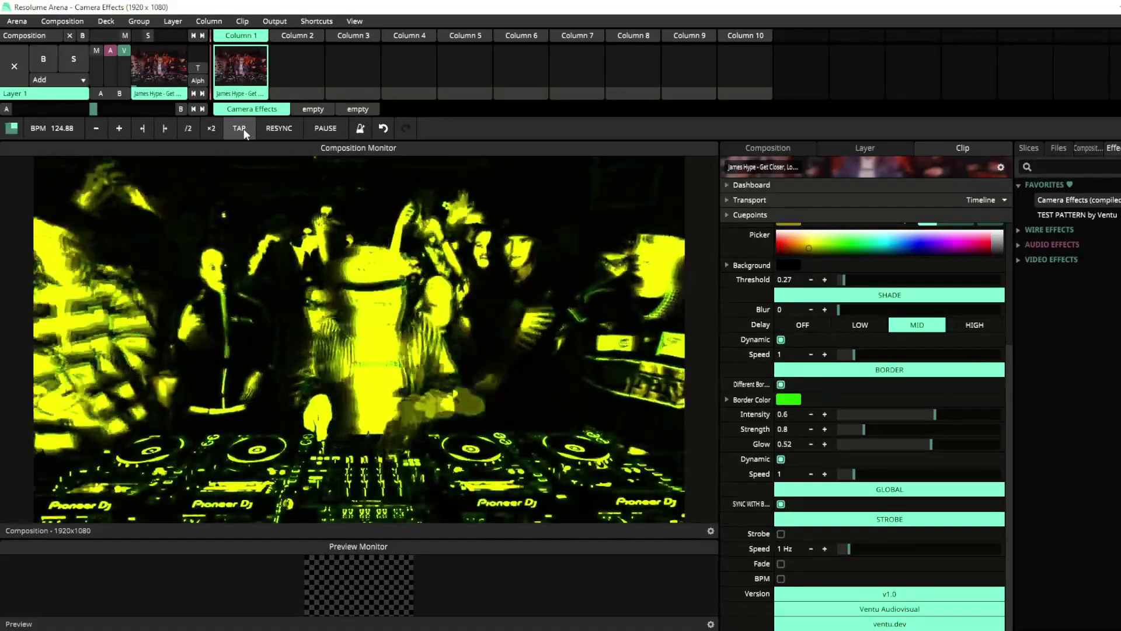
# - Tap the composition tempo down to about 61 BPM and gradually faster up to about 117 BPM
pyautogui.click(240, 128)
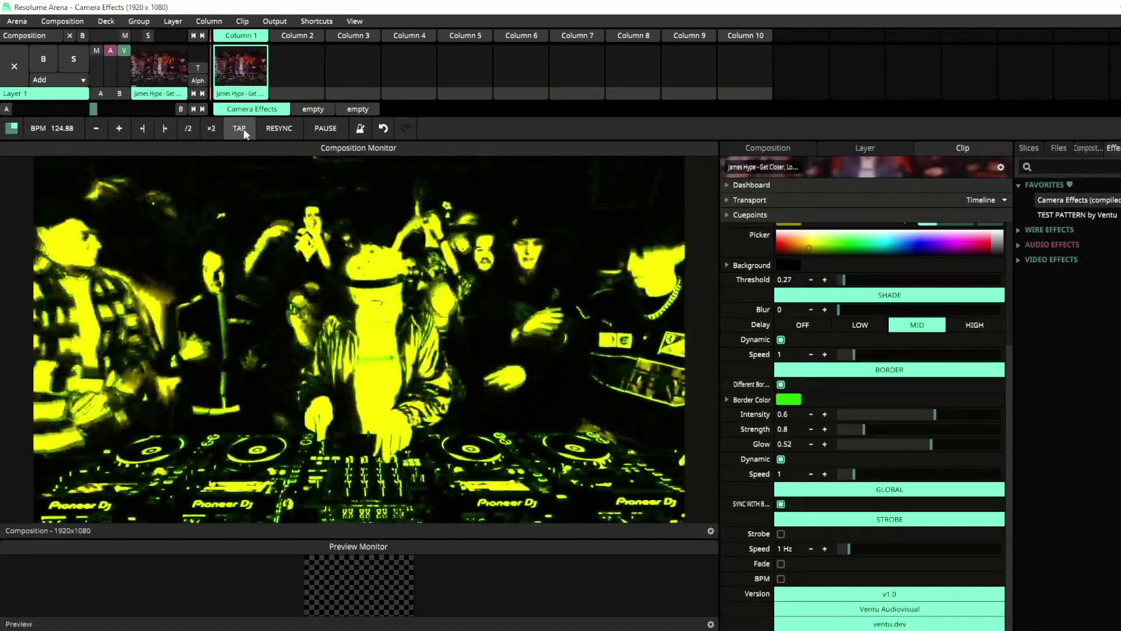
pyautogui.click(243, 130)
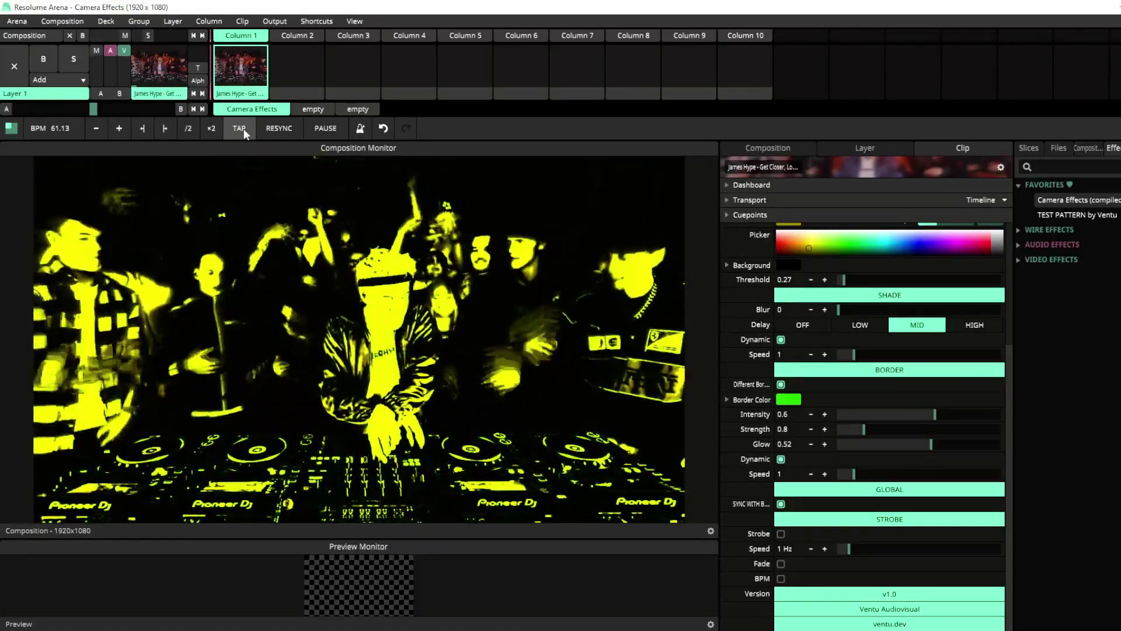
pyautogui.click(243, 129)
pyautogui.click(244, 129)
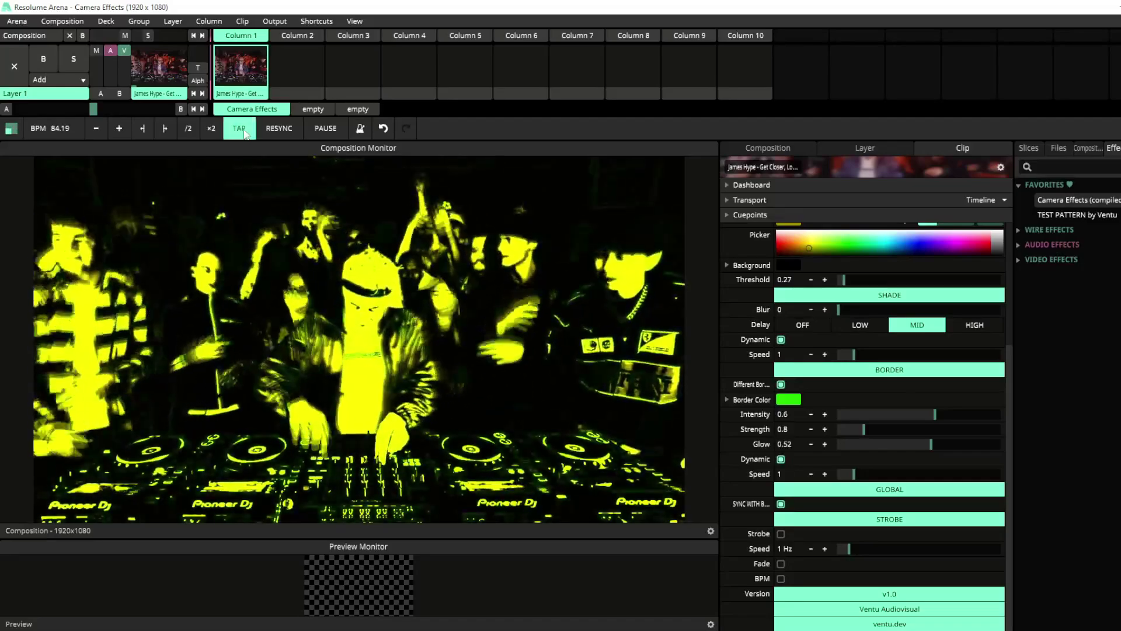
pyautogui.click(248, 131)
pyautogui.click(250, 134)
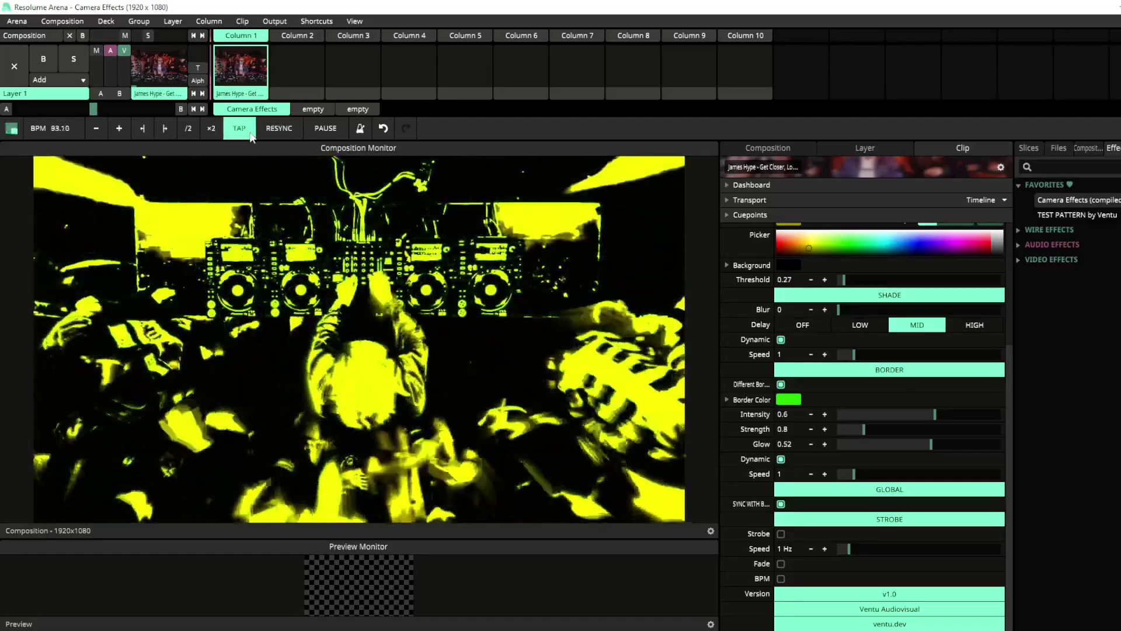
pyautogui.click(251, 134)
pyautogui.click(251, 135)
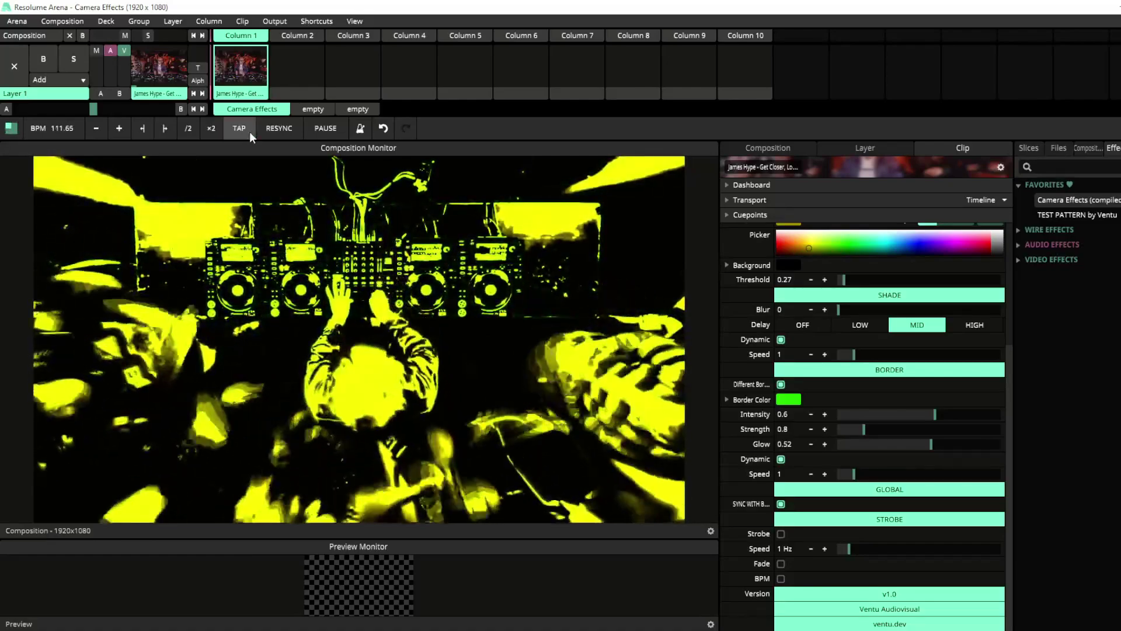
pyautogui.click(250, 133)
pyautogui.click(250, 132)
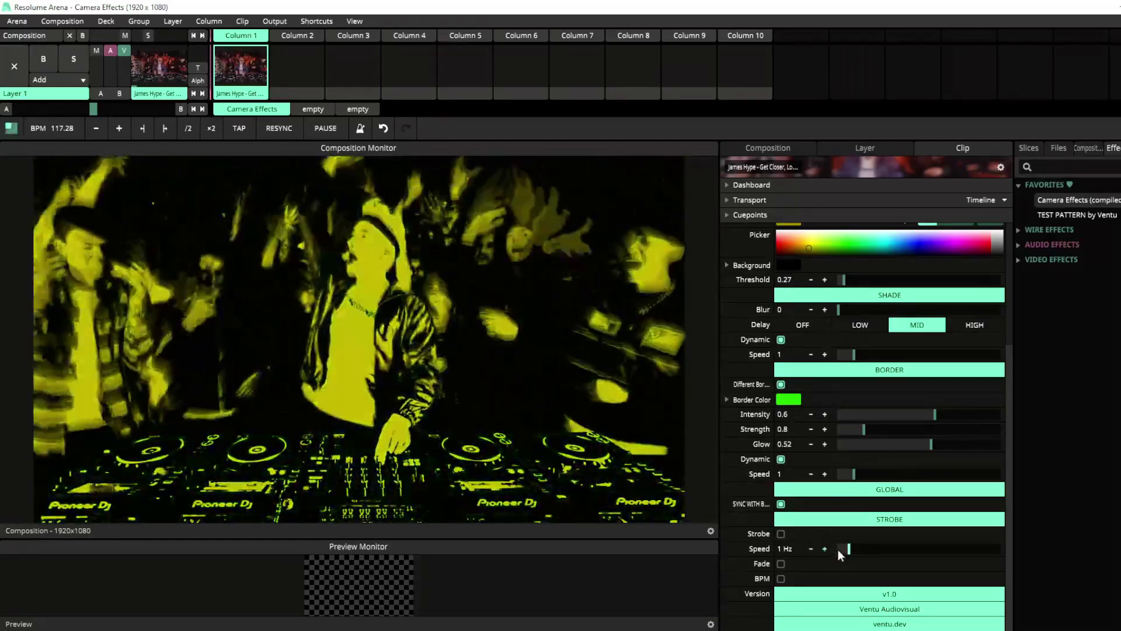
# - Try a strobe Speed of 3.07 Hz, lower it to 1.45 Hz, and change the Border Color to dark red
pyautogui.moveTo(849, 552); pyautogui.dragTo(871, 558)
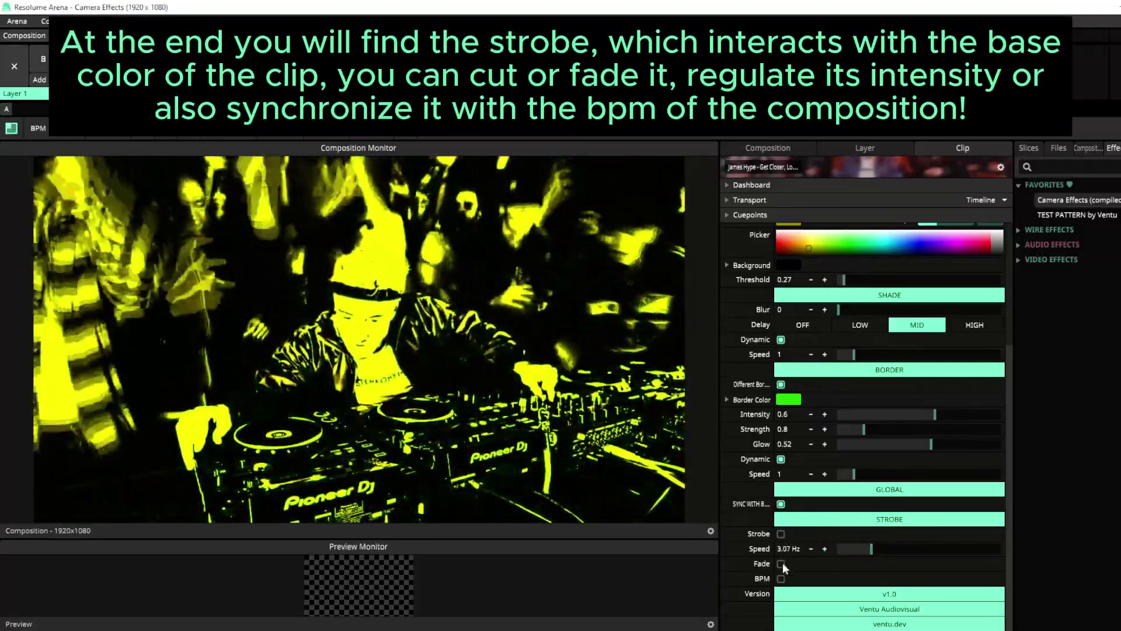
pyautogui.moveTo(871, 551)
pyautogui.moveTo(871, 551); pyautogui.dragTo(854, 552)
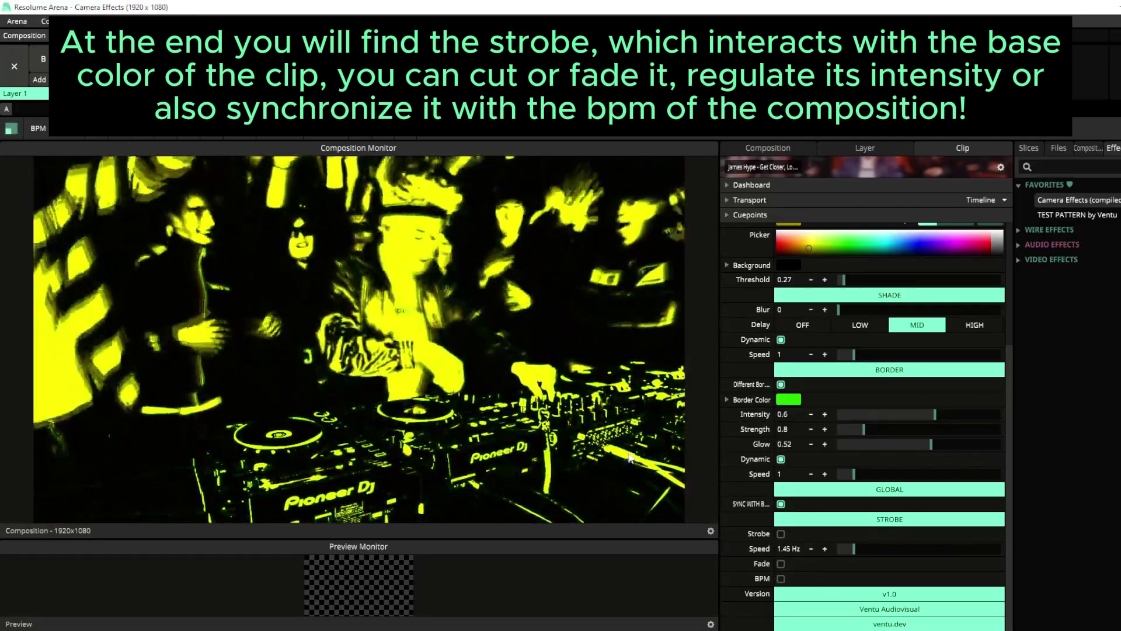
pyautogui.click(760, 398)
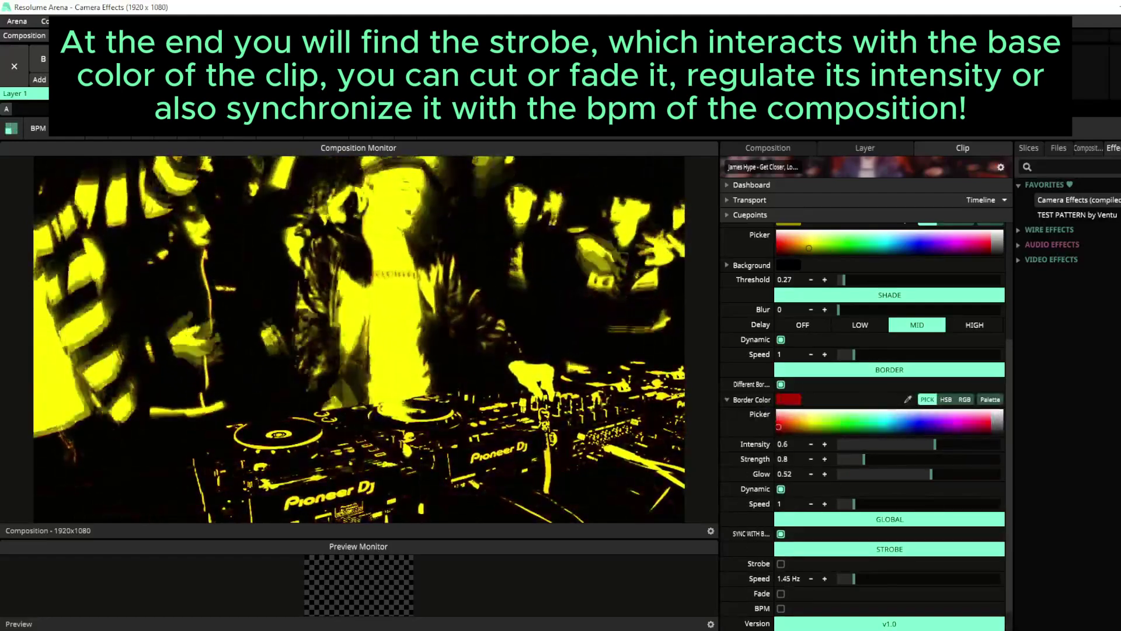
pyautogui.click(748, 403)
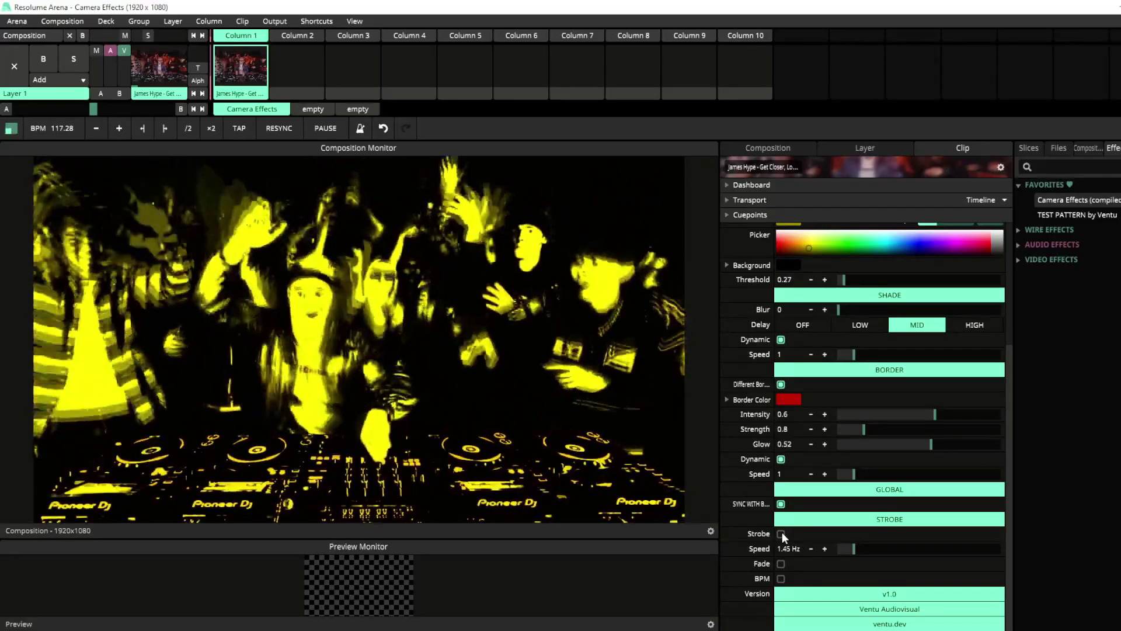
# - Enable the strobe with BPM sync, try Fade and switch it off again, and set the strobe Speed to 1 Hz
pyautogui.click(781, 533)
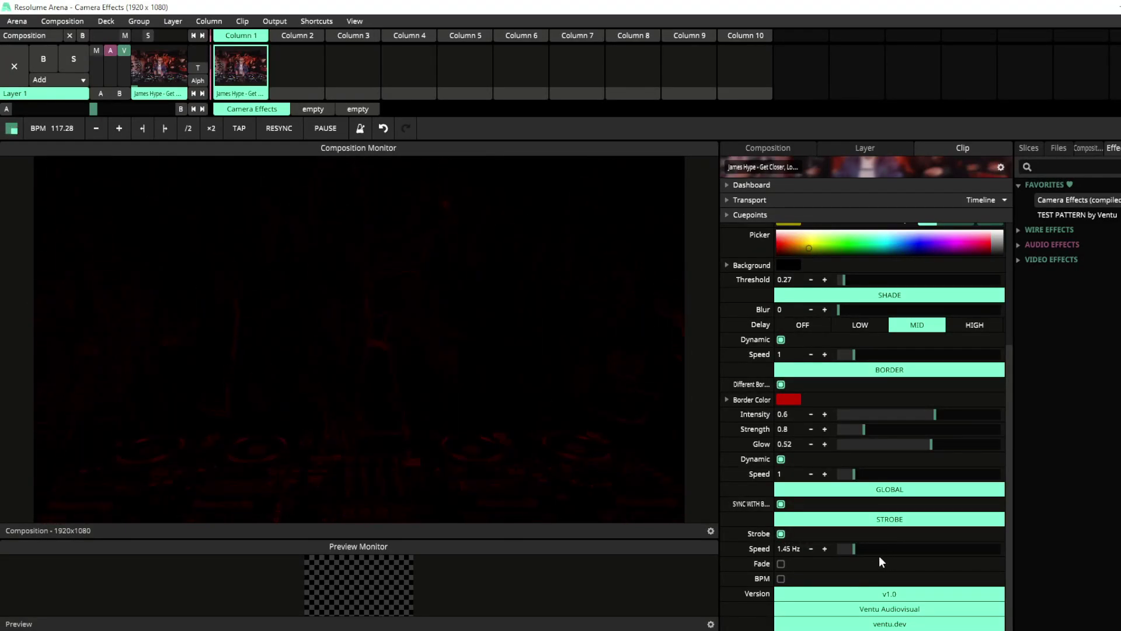
pyautogui.click(781, 579)
pyautogui.click(781, 564)
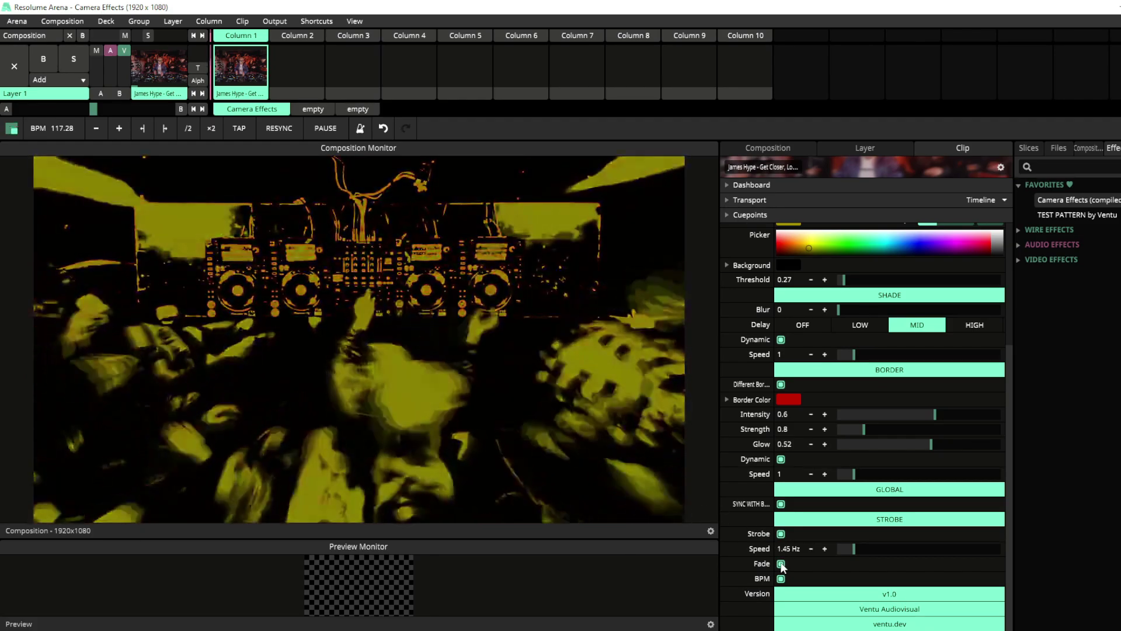
pyautogui.click(780, 564)
pyautogui.moveTo(859, 547)
pyautogui.mouseDown()
pyautogui.moveTo(868, 549)
pyautogui.moveTo(848, 549)
pyautogui.mouseUp()
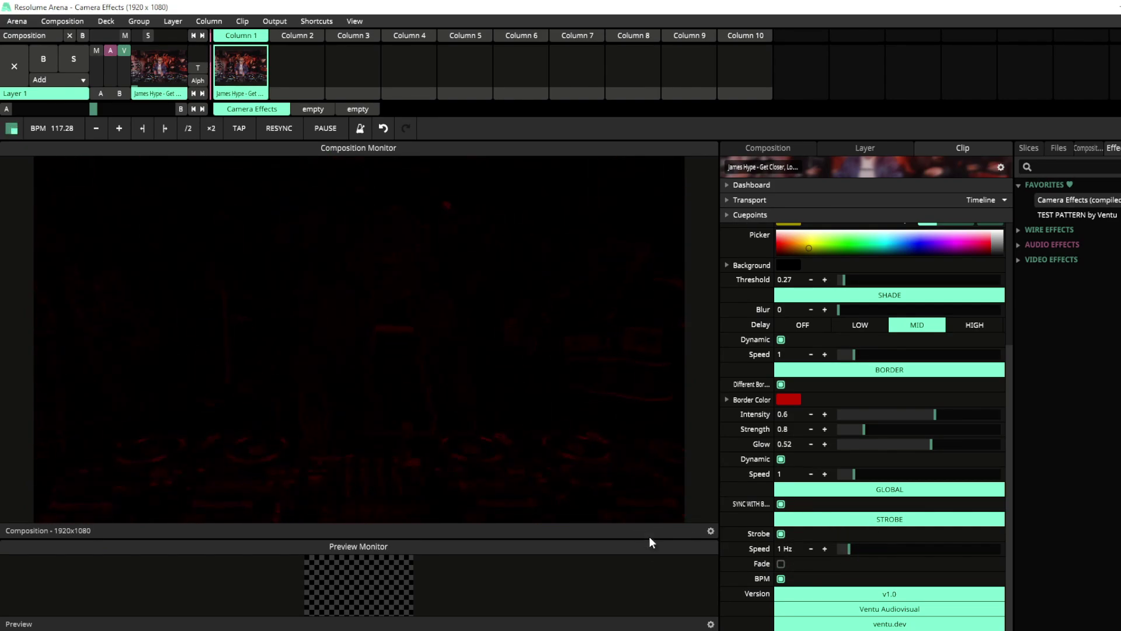